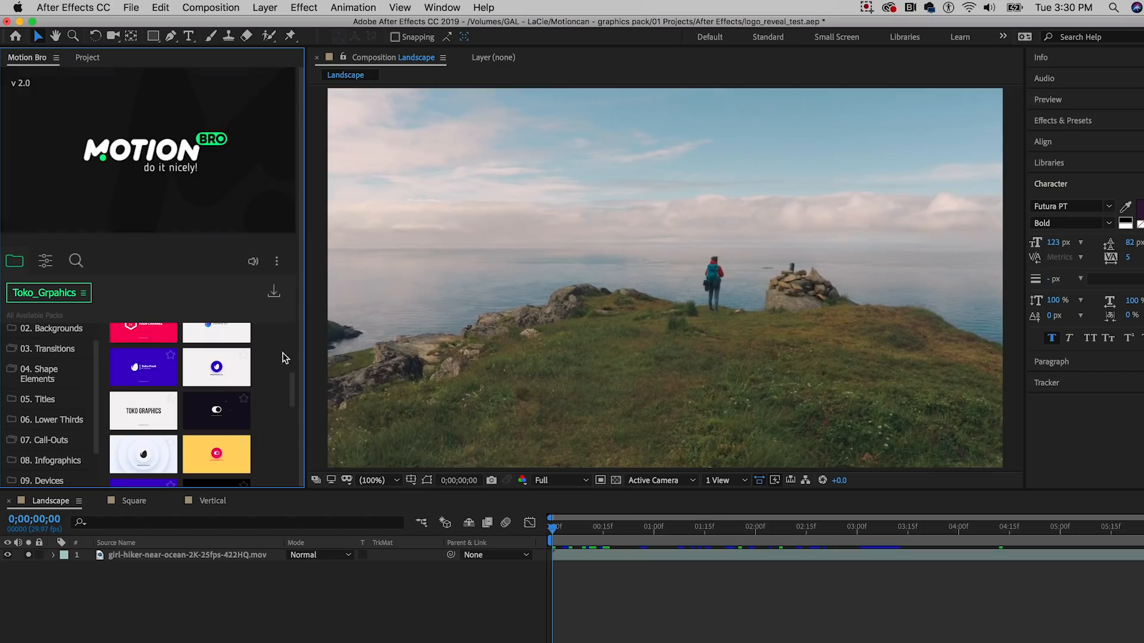
# Add the purple Logo_13 logo reveal from the Toko_Grpahics pack to the Landscape composition at the timeline start
pyautogui.moveTo(291, 391); pyautogui.dragTo(291, 383)
pyautogui.moveTo(140, 417)
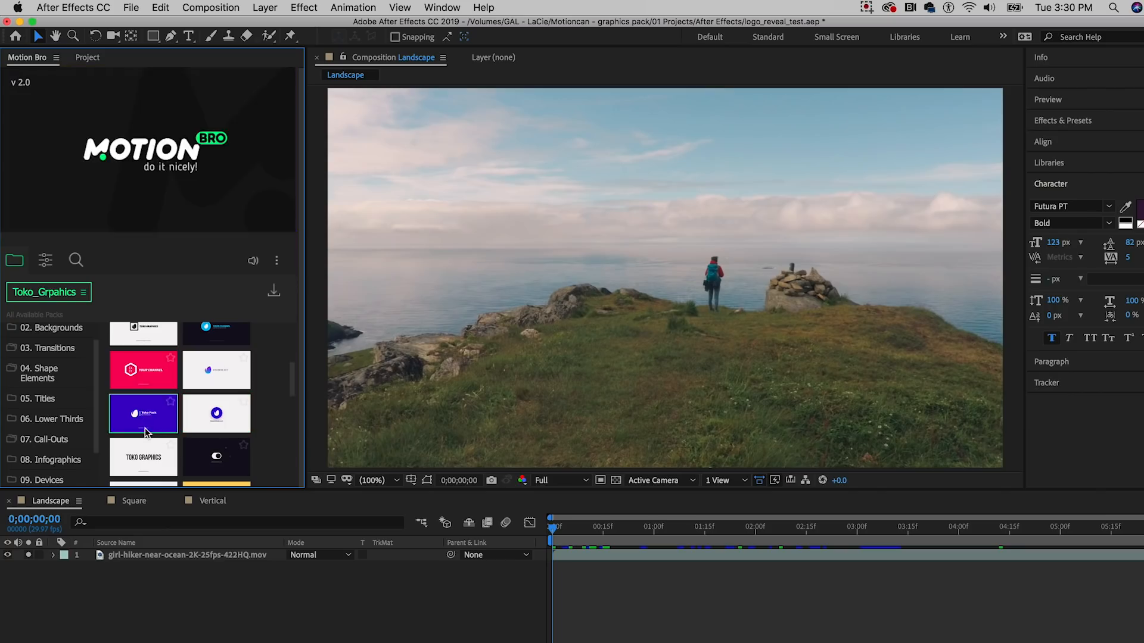
pyautogui.click(142, 425)
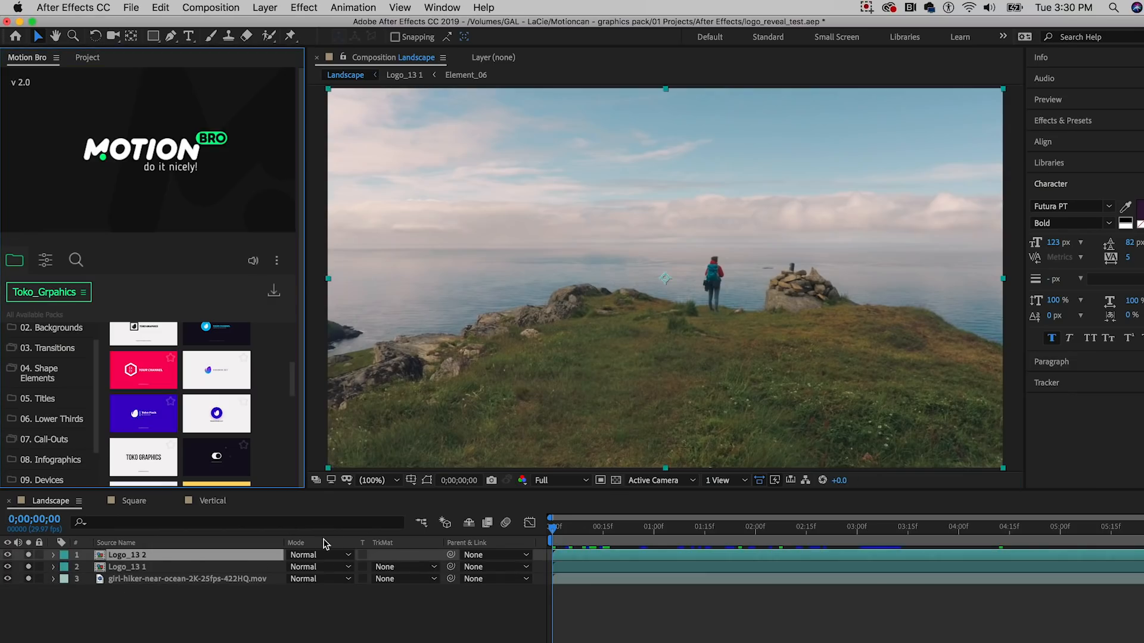
pyautogui.moveTo(560, 530)
pyautogui.mouseDown()
pyautogui.moveTo(1006, 547)
pyautogui.moveTo(535, 543)
pyautogui.moveTo(846, 542)
pyautogui.moveTo(550, 544)
pyautogui.mouseUp()
# Add the purple Logo_13 logo reveal to the Square composition and preview it with the viewer set to Fit
pyautogui.click(135, 501)
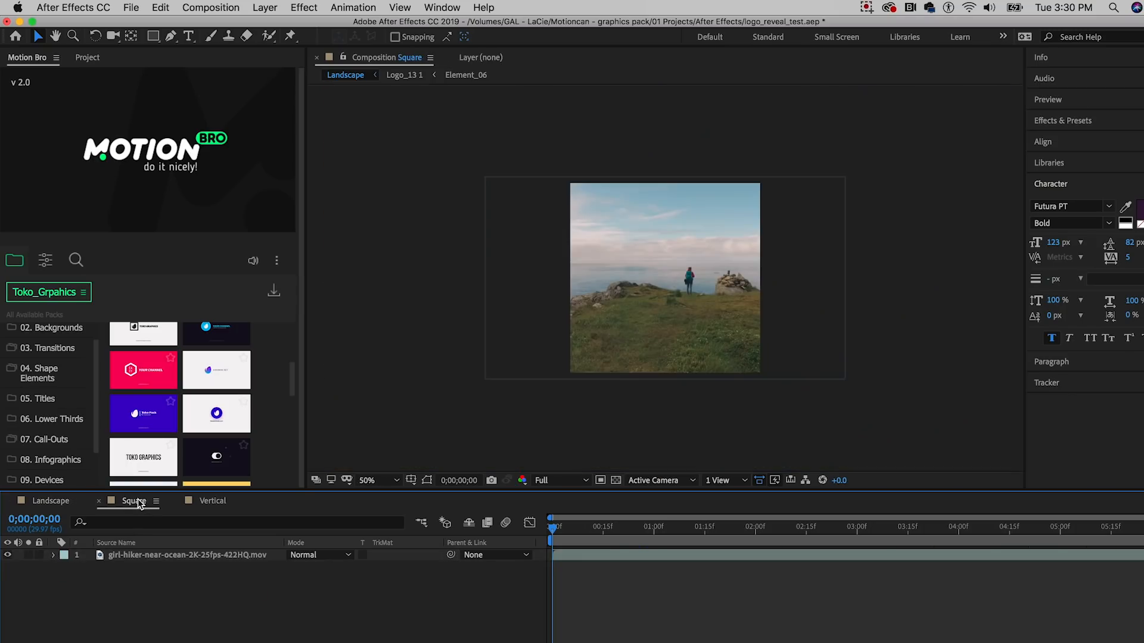
pyautogui.click(151, 423)
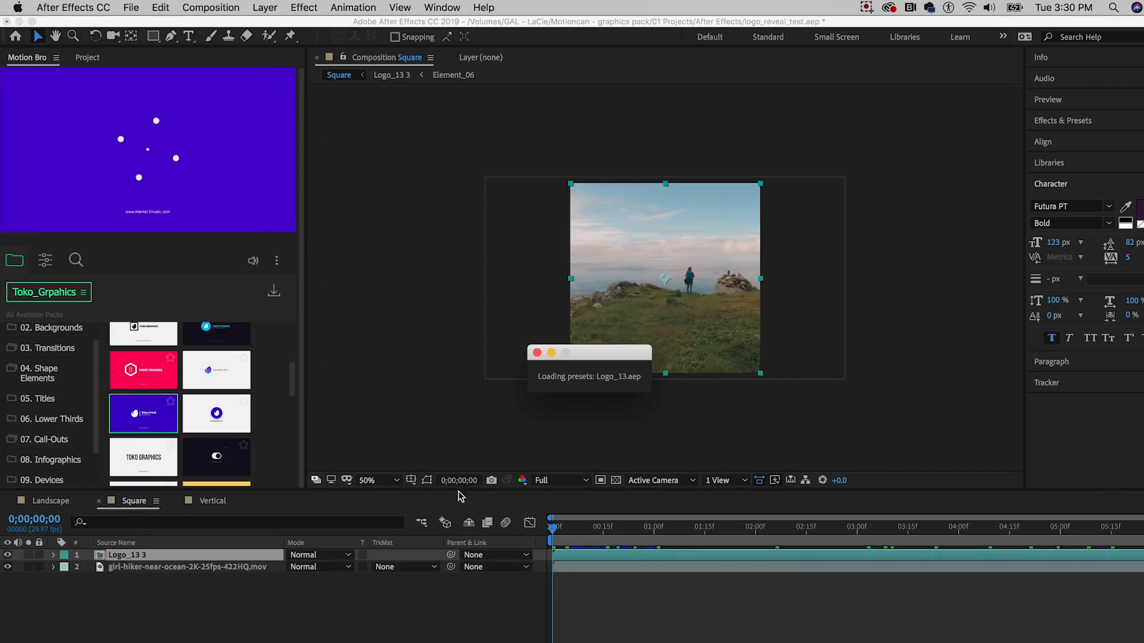
pyautogui.click(397, 480)
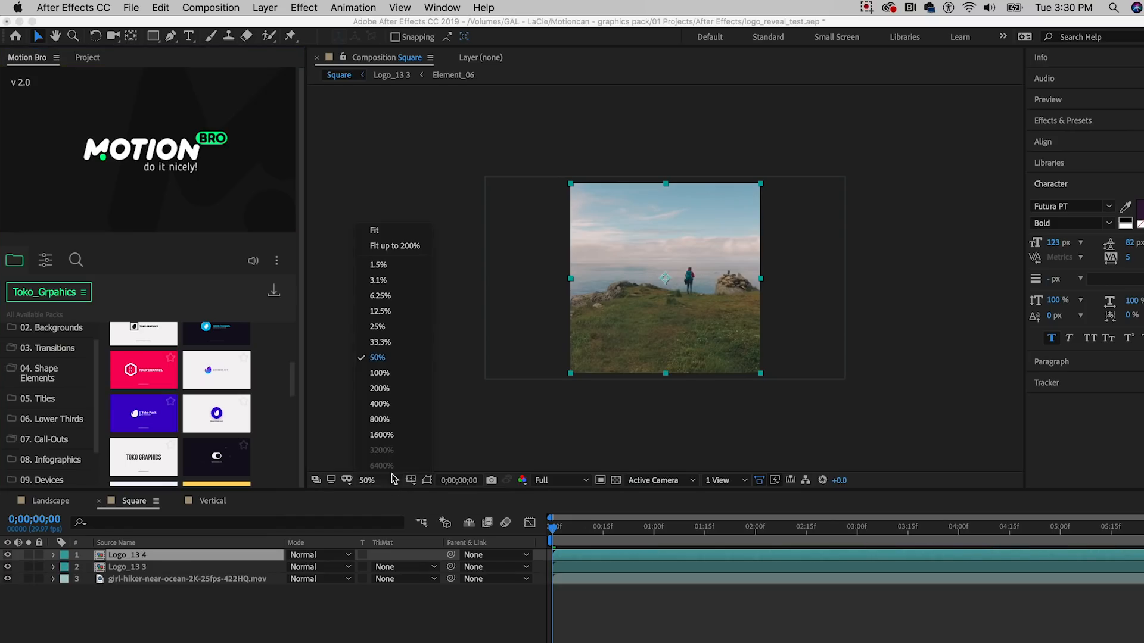
pyautogui.click(392, 230)
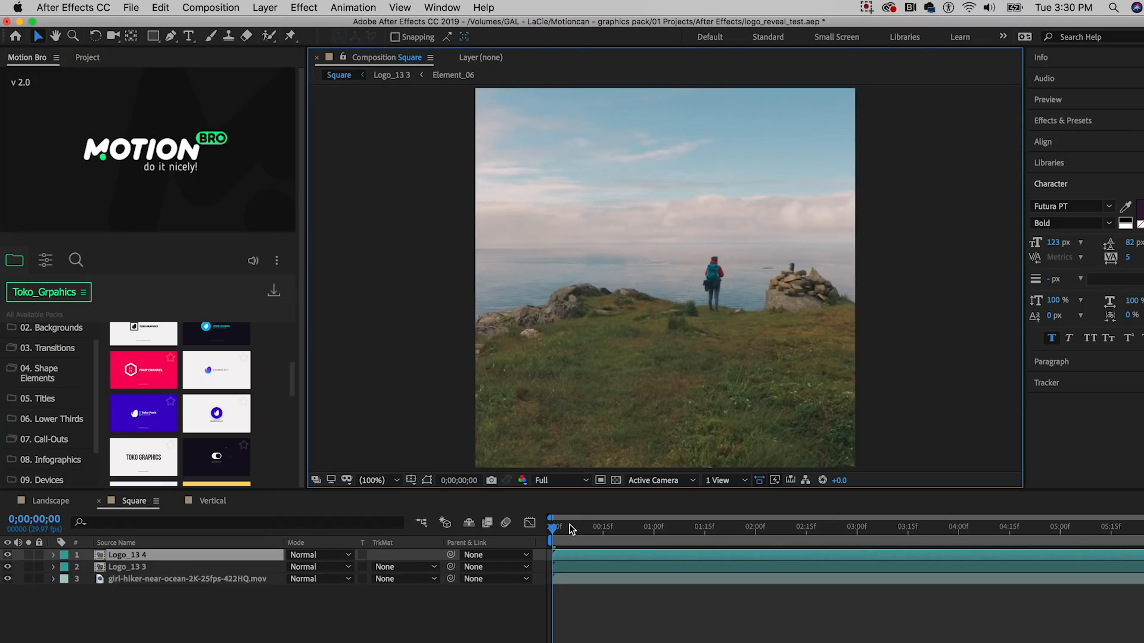
pyautogui.press('space')
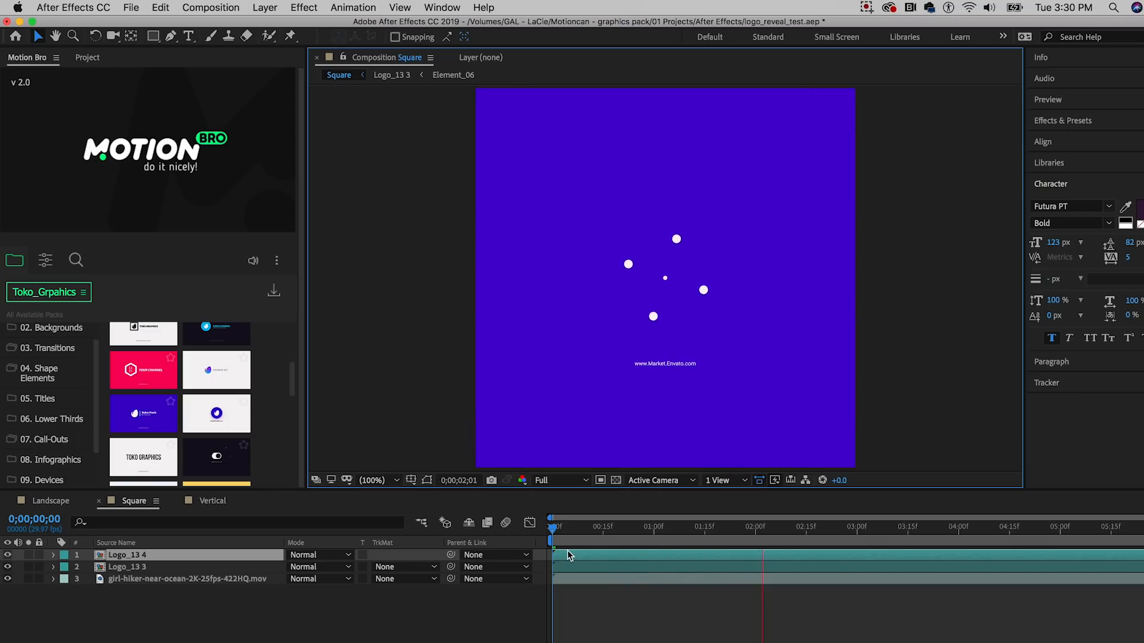
pyautogui.press('space')
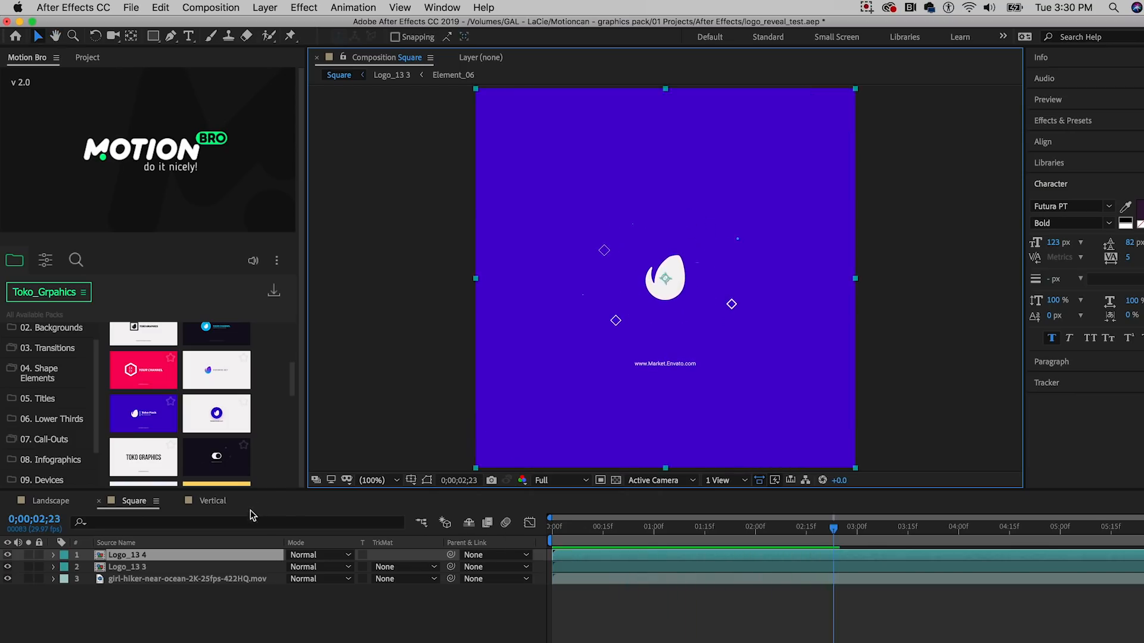
# Add the purple Logo_13 logo reveal to the Vertical composition
pyautogui.click(218, 506)
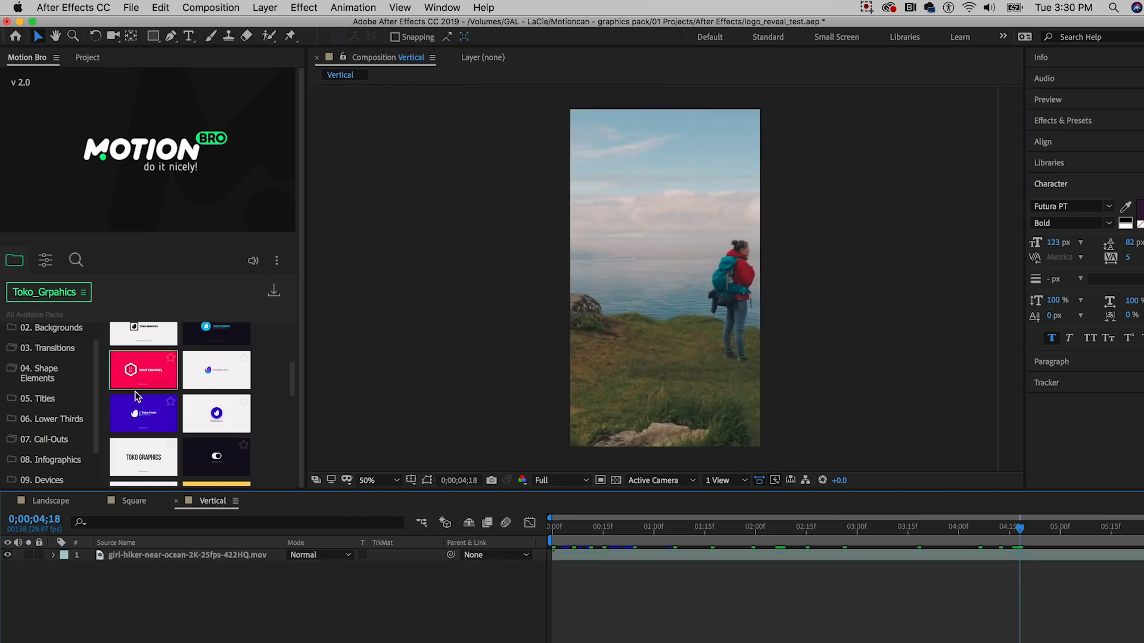
pyautogui.click(146, 414)
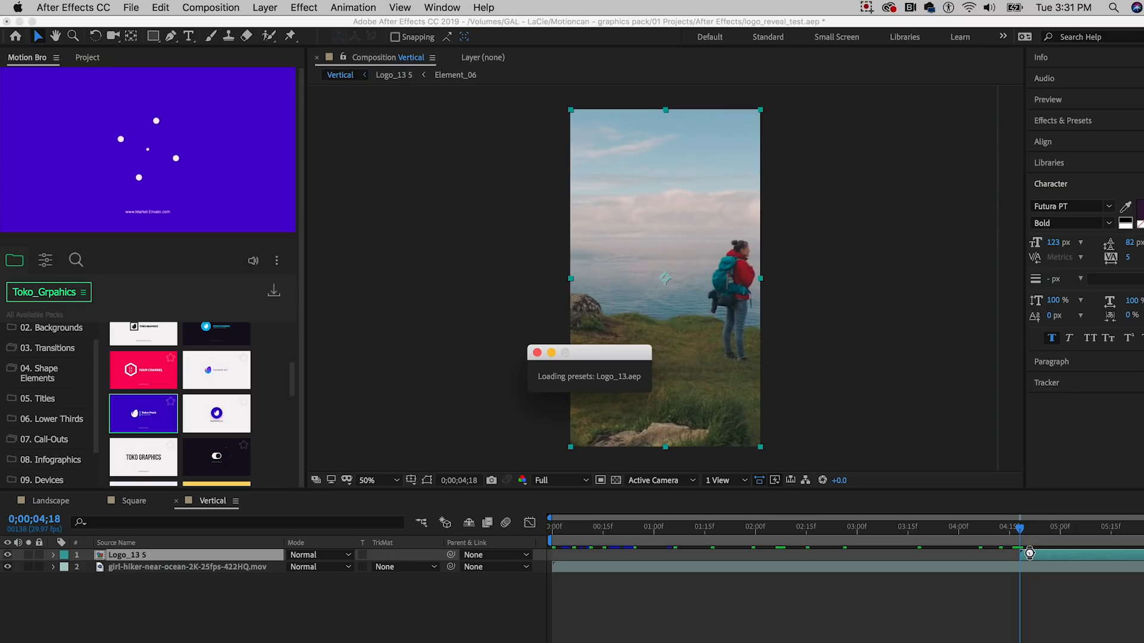
pyautogui.click(1041, 564)
# Shift both logo reveal layers to the start of the Vertical composition and preview the animation
pyautogui.moveTo(1026, 538)
pyautogui.mouseDown()
pyautogui.moveTo(1132, 543)
pyautogui.moveTo(1009, 539)
pyautogui.mouseUp()
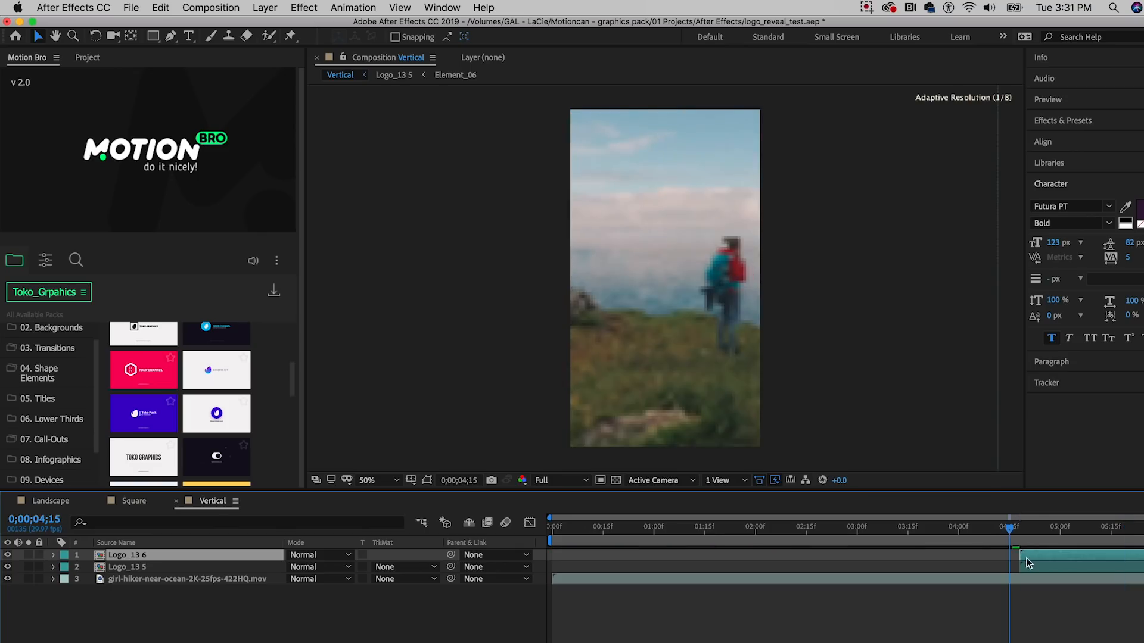
pyautogui.keyDown('shift'); pyautogui.click(1036, 572); pyautogui.keyUp('shift')
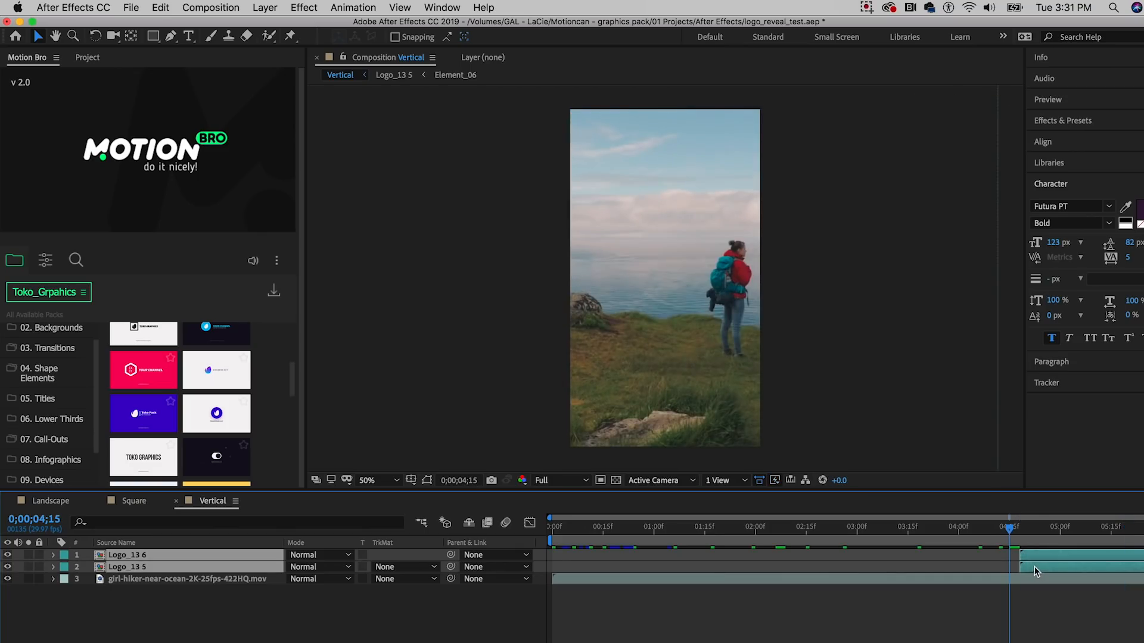
pyautogui.moveTo(1039, 560); pyautogui.dragTo(585, 529)
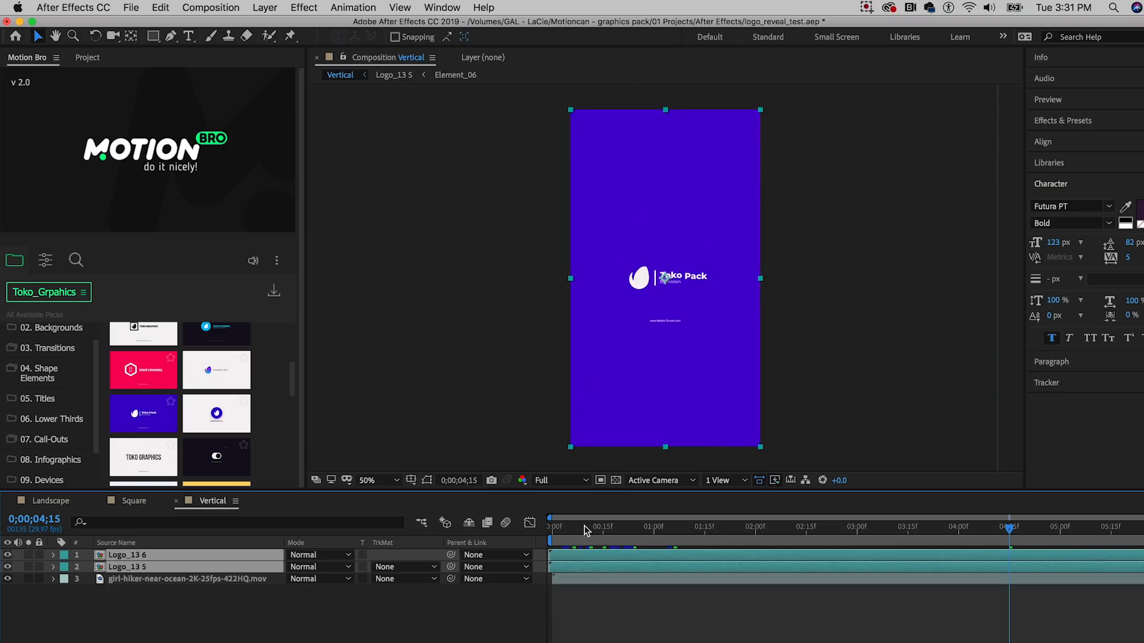
pyautogui.press('space')
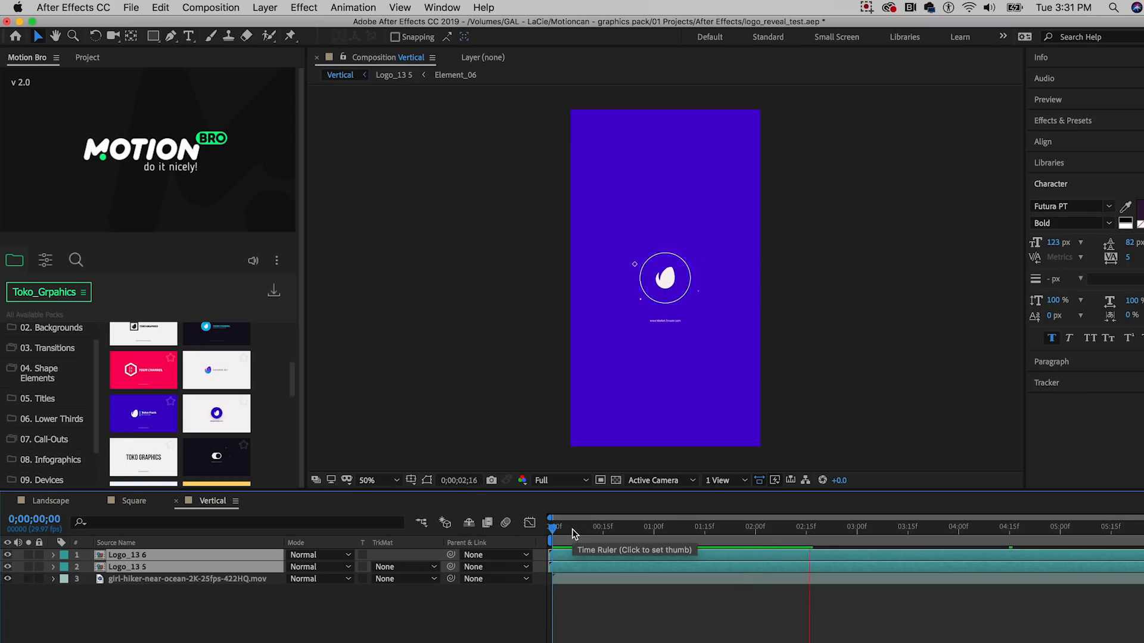
pyautogui.press('space')
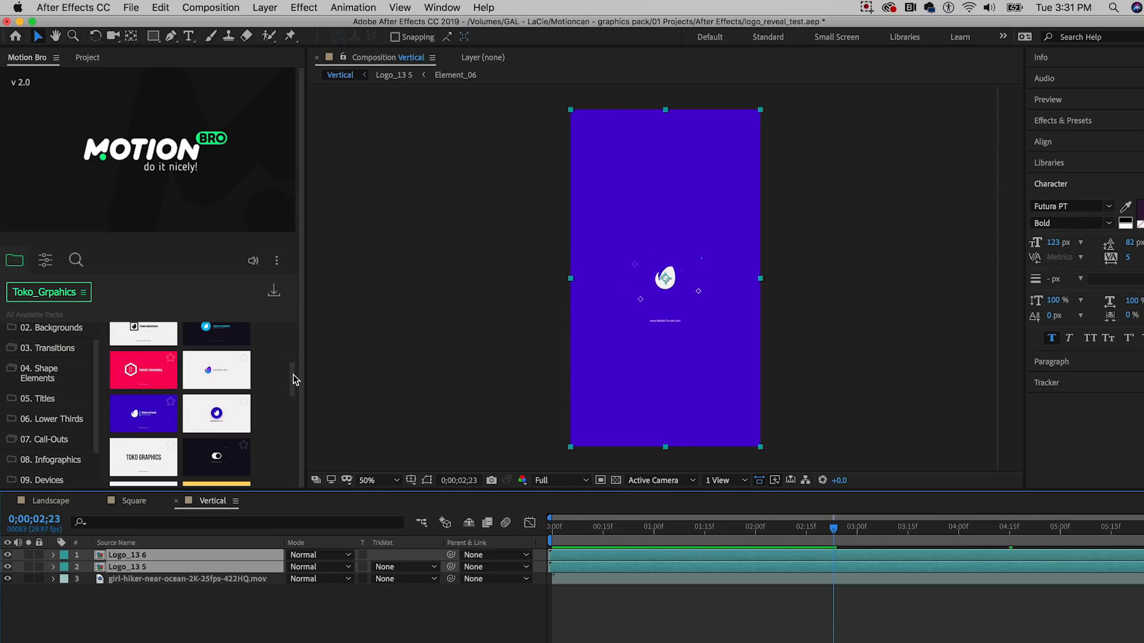
# In the Landscape composition, set the current time to 2 seconds and delete both Logo_13 layers
pyautogui.click(53, 501)
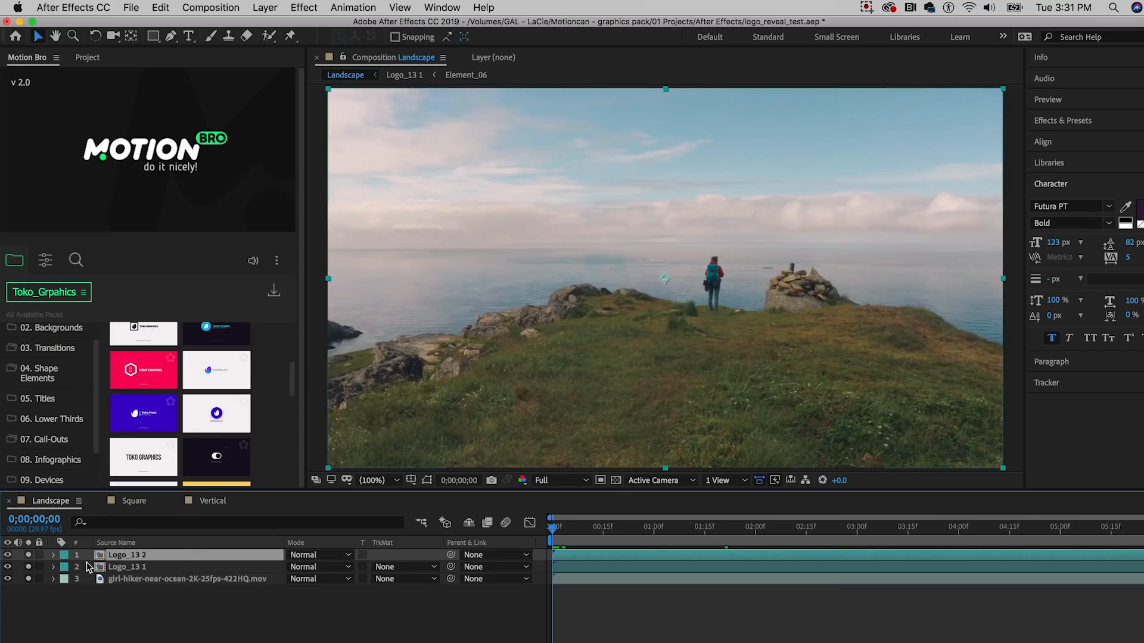
pyautogui.moveTo(576, 525); pyautogui.dragTo(756, 539)
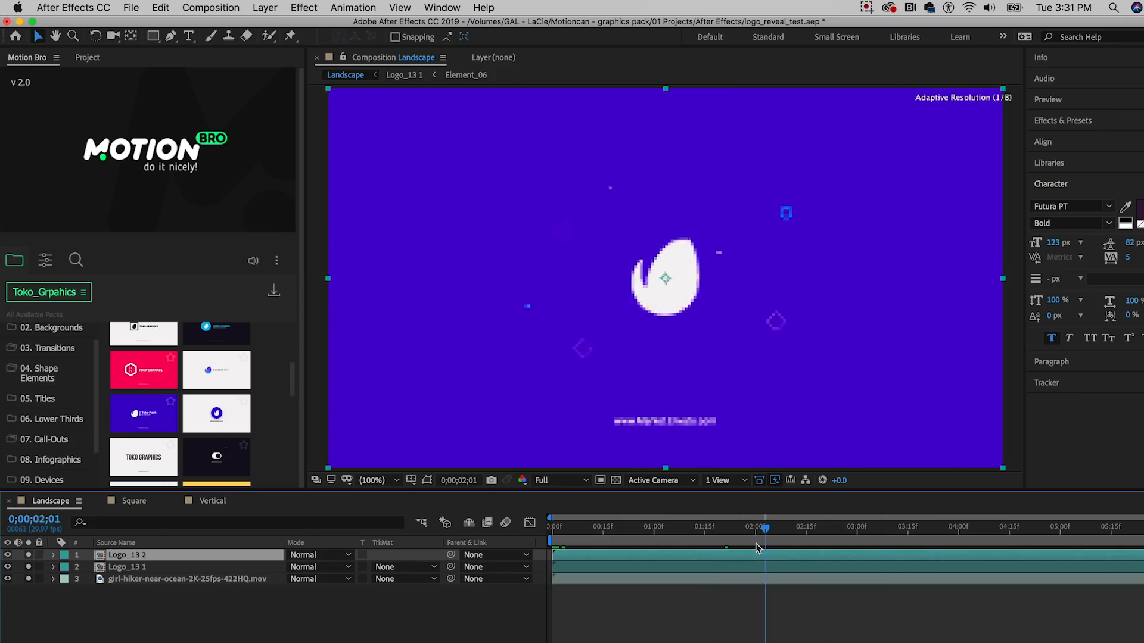
pyautogui.press('Delete')
pyautogui.click(102, 556)
pyautogui.press('Delete')
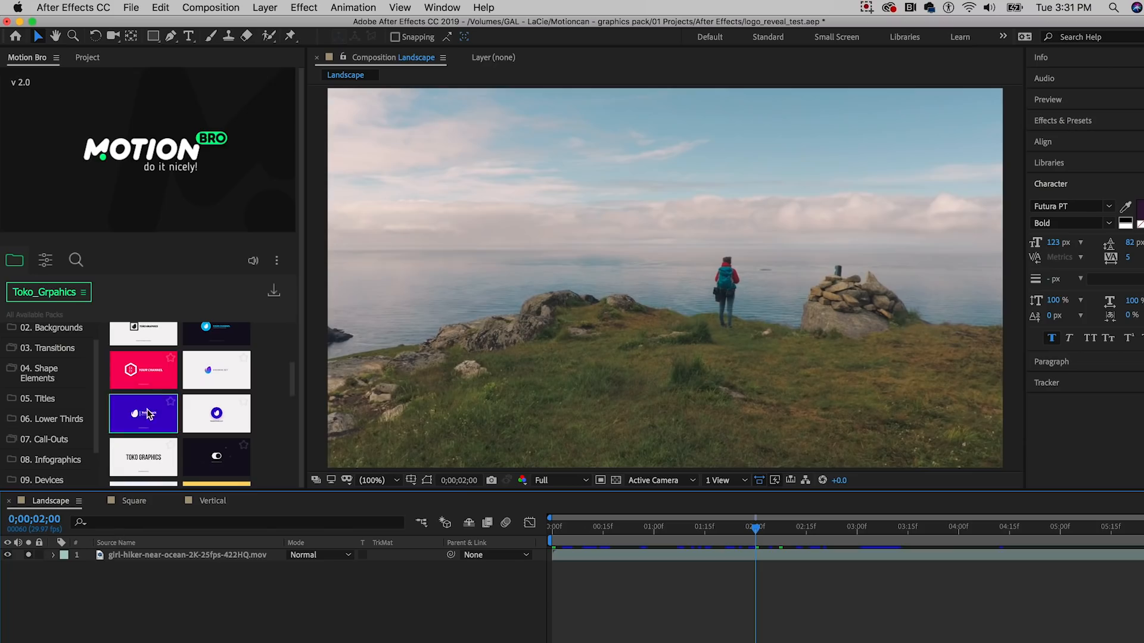
# Add the white Logo_08 reveal with the pink app icon to the Landscape composition at 2 seconds and scrub through its animation
pyautogui.scroll(3, 201, 416)
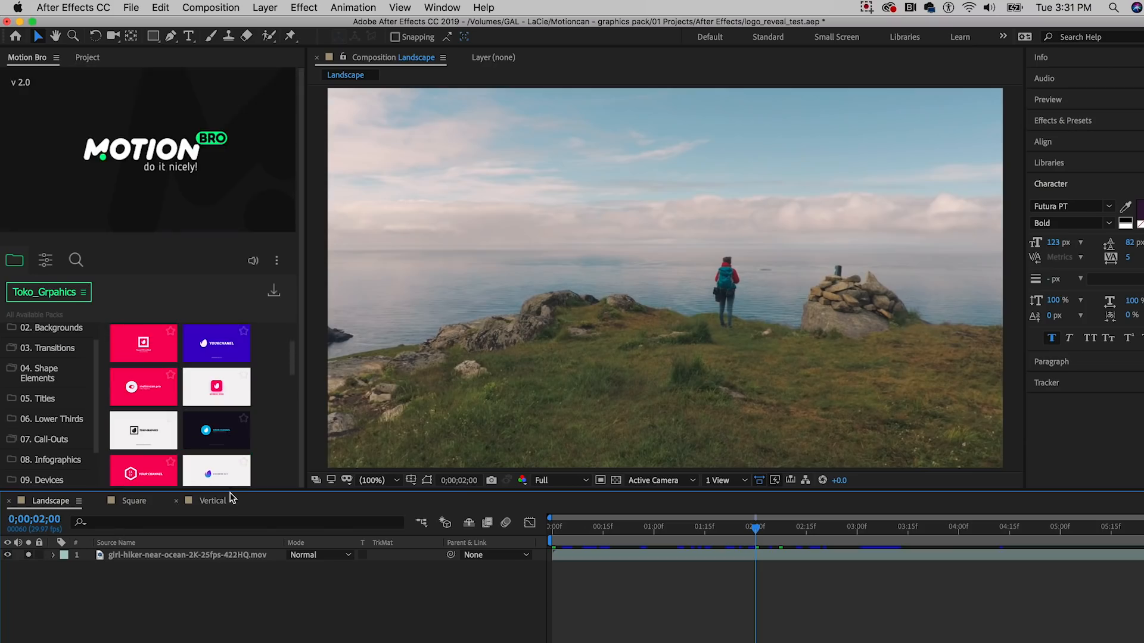
pyautogui.moveTo(229, 489); pyautogui.dragTo(231, 592)
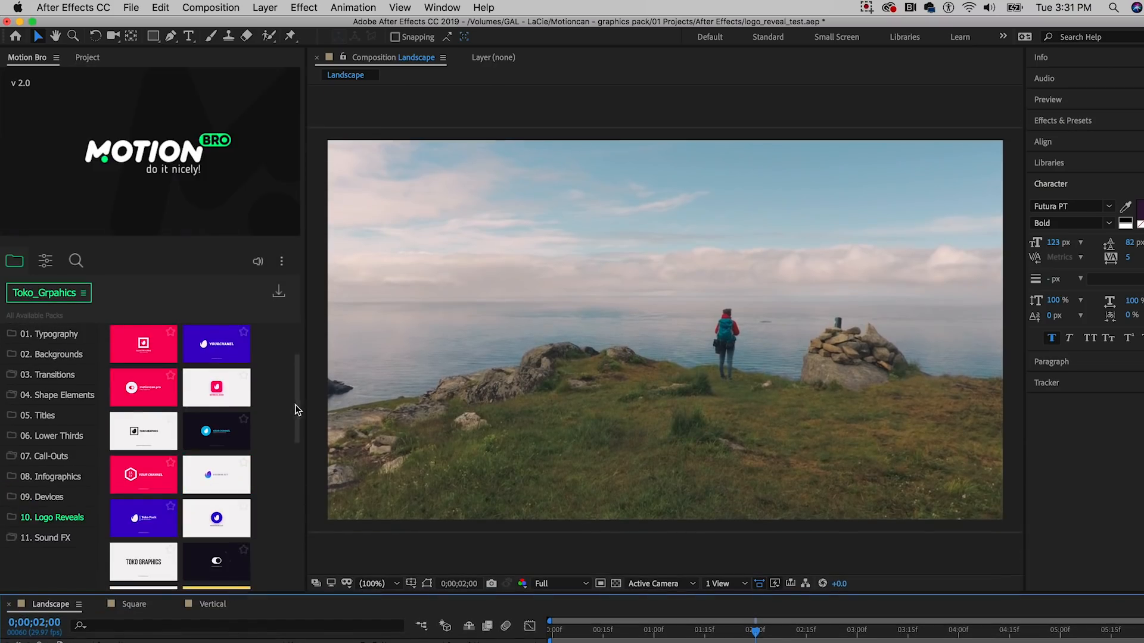
pyautogui.scroll(1, 292, 392)
pyautogui.scroll(-2, 292, 393)
pyautogui.moveTo(212, 393)
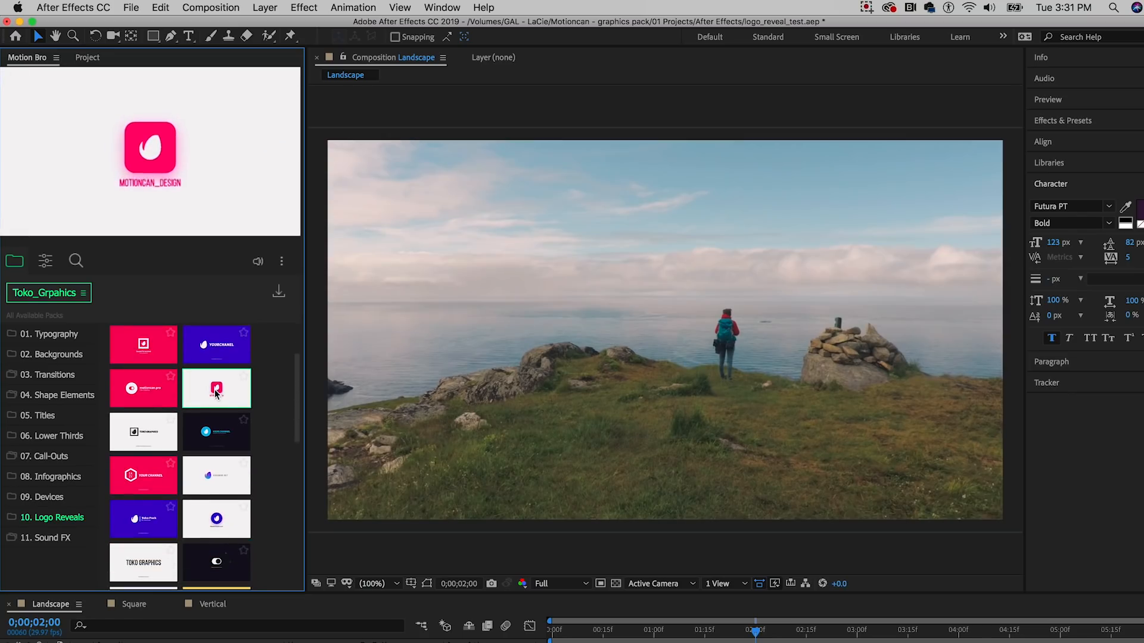
pyautogui.click(211, 400)
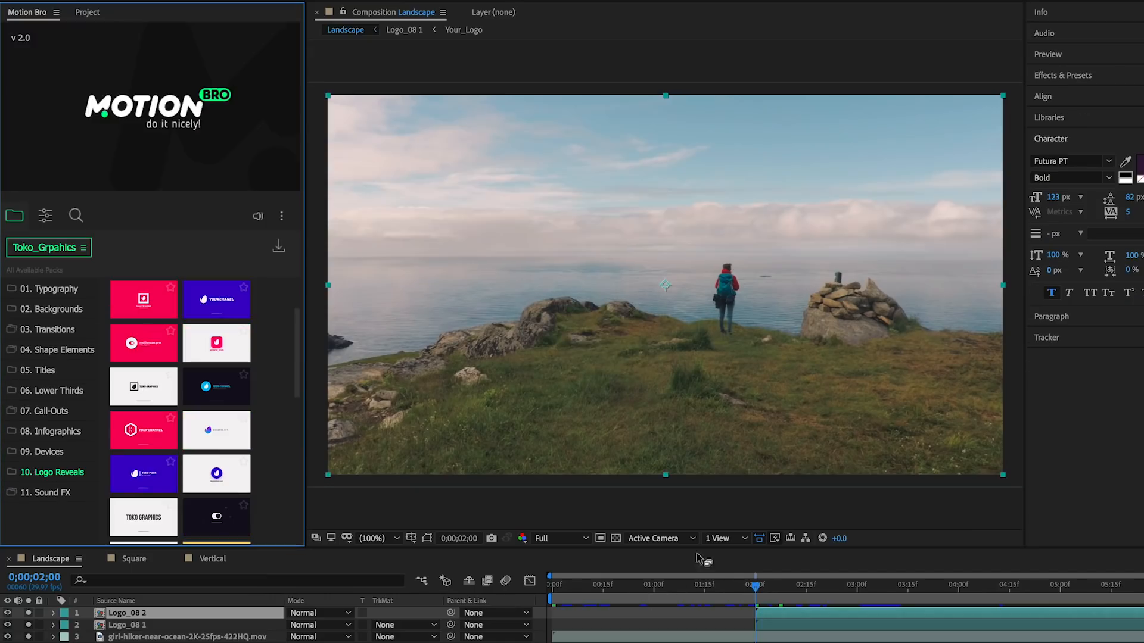
pyautogui.moveTo(694, 549); pyautogui.dragTo(696, 498)
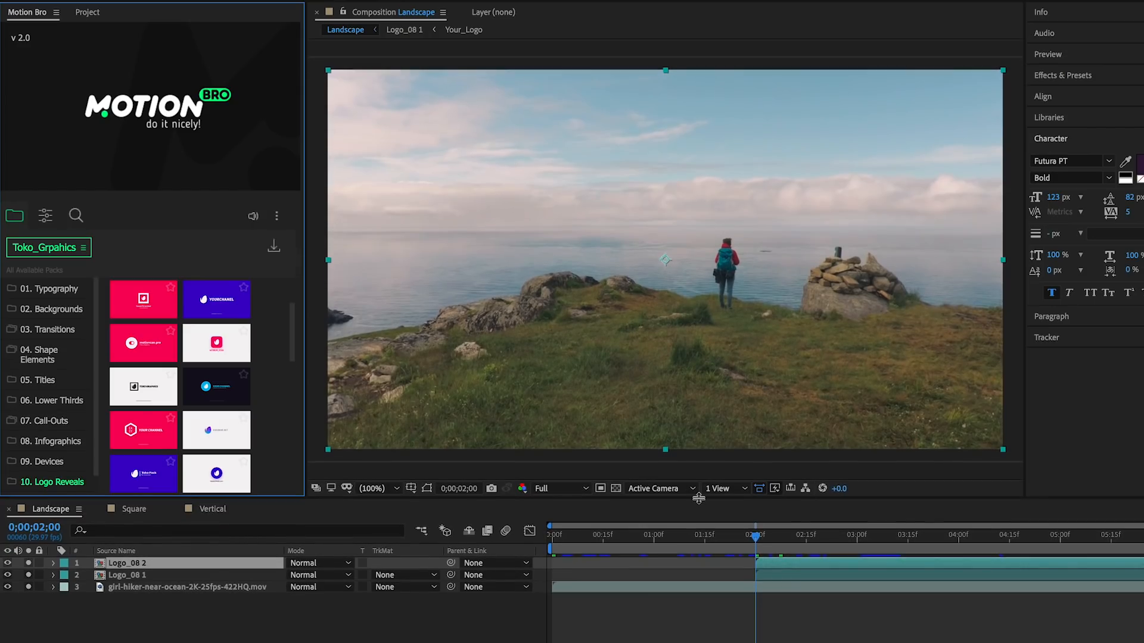
pyautogui.moveTo(764, 540); pyautogui.dragTo(999, 551)
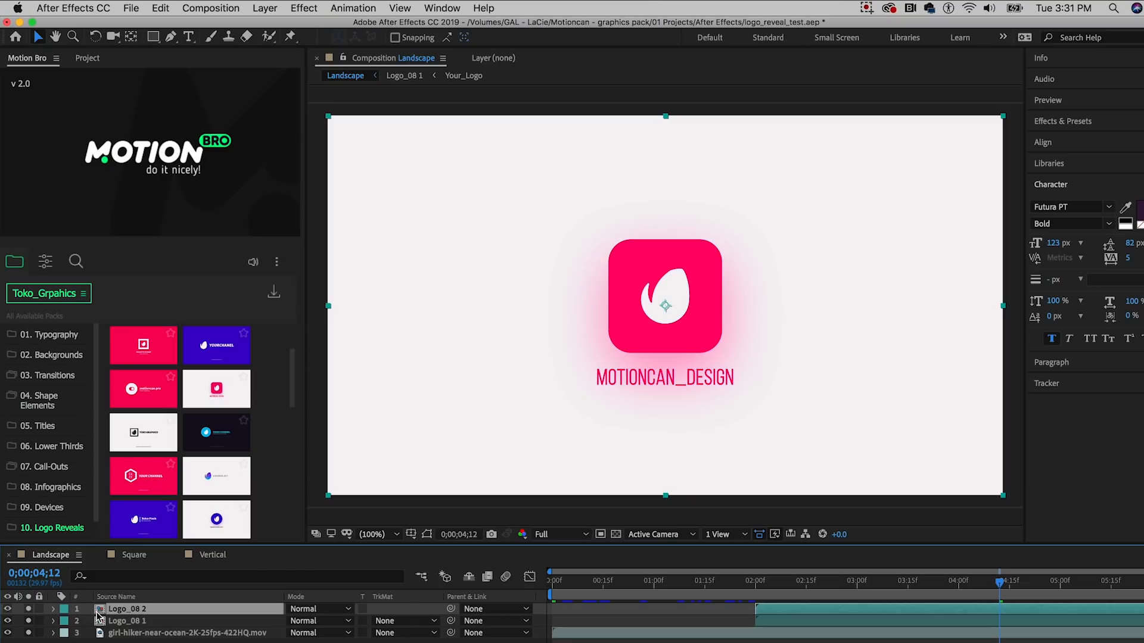
# Show the Essential Graphics panel and scrub the opening frames of the Logo_08 2 layer from its in point
pyautogui.click(441, 7)
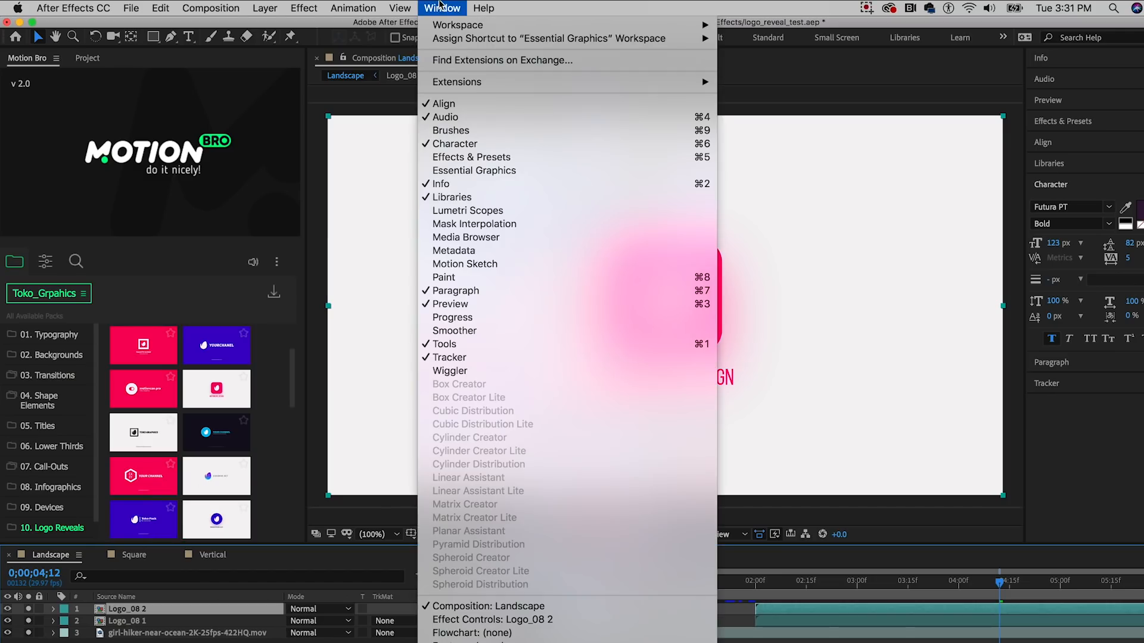
pyautogui.click(474, 173)
pyautogui.press('i')
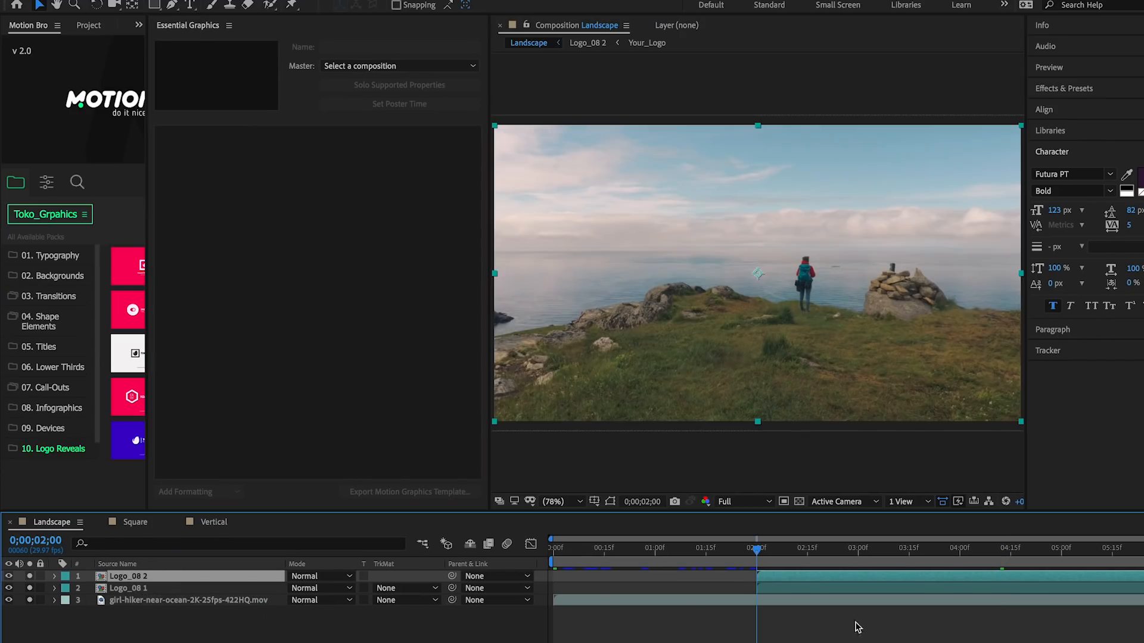
pyautogui.moveTo(756, 551); pyautogui.dragTo(788, 551)
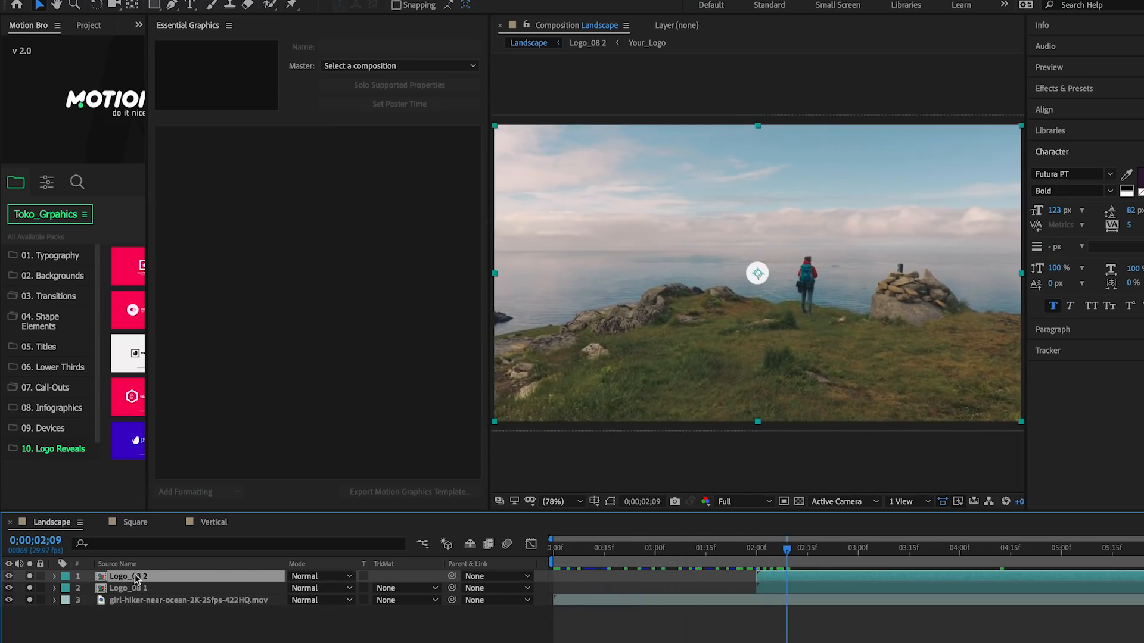
# Open the Logo_08 2 composition and preview its logo animation from the beginning
pyautogui.doubleClick(99, 578)
pyautogui.moveTo(539, 549); pyautogui.dragTo(525, 553)
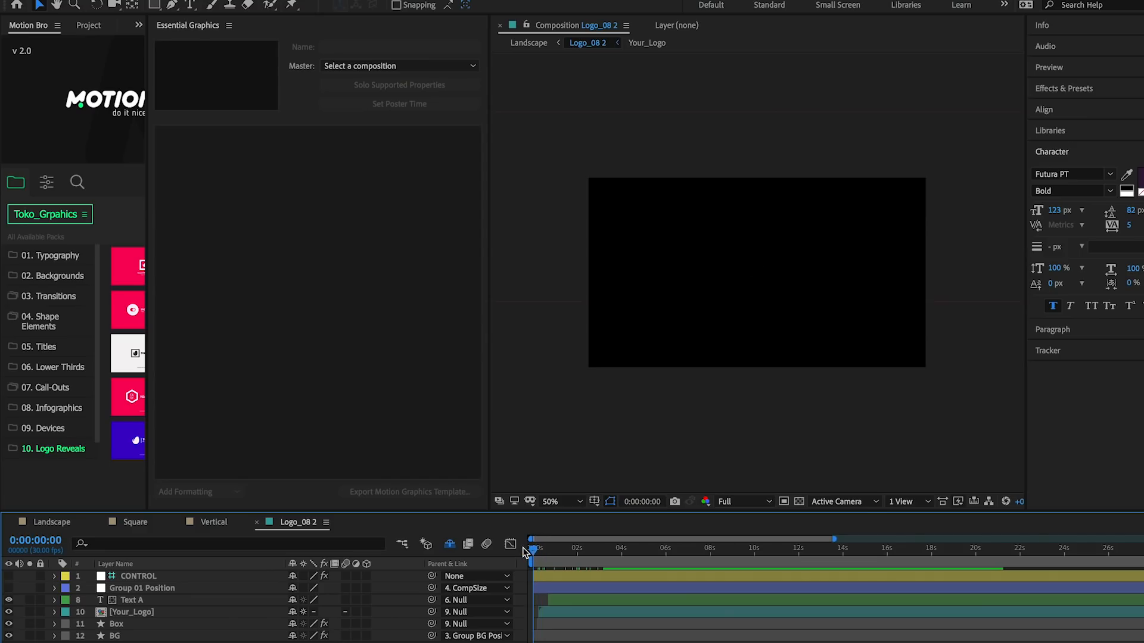
pyautogui.press('pageup')
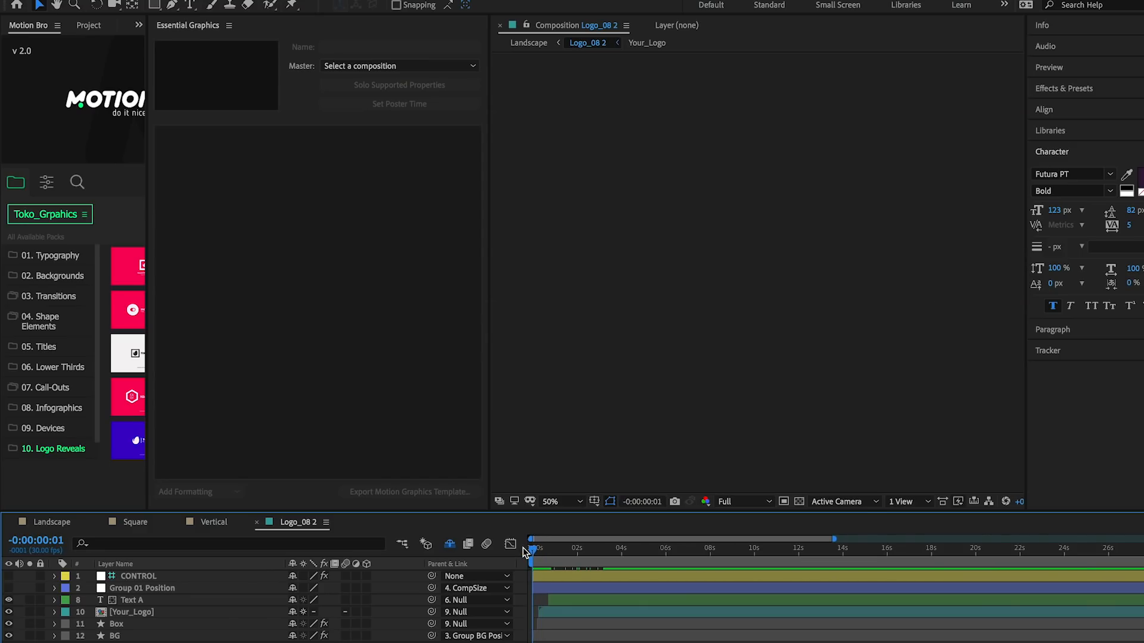
pyautogui.press('space')
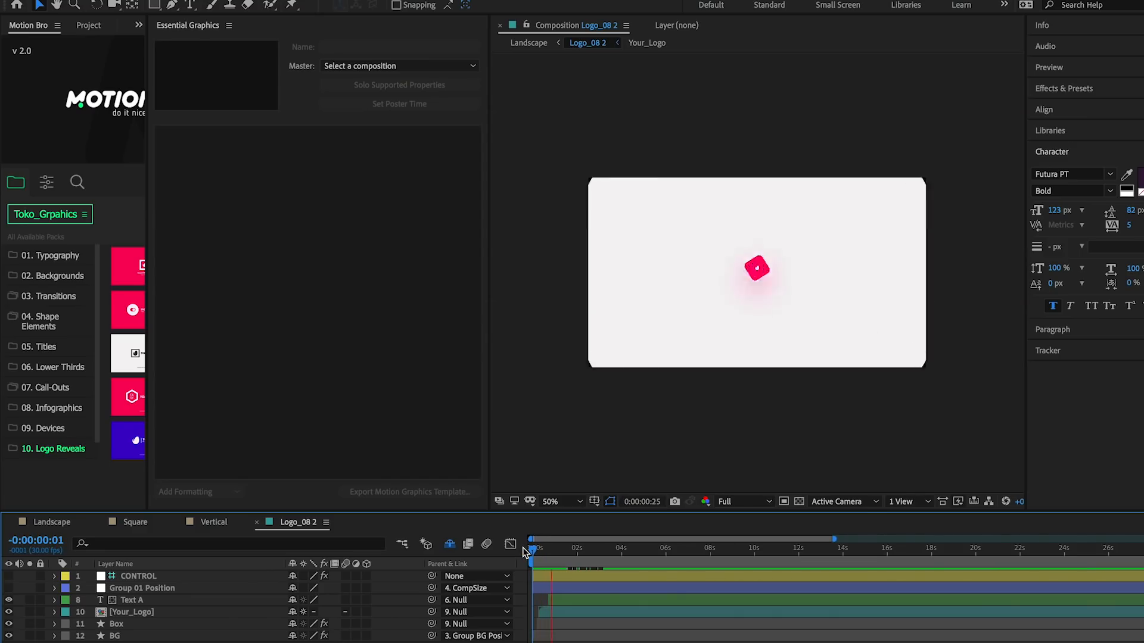
pyautogui.press('space')
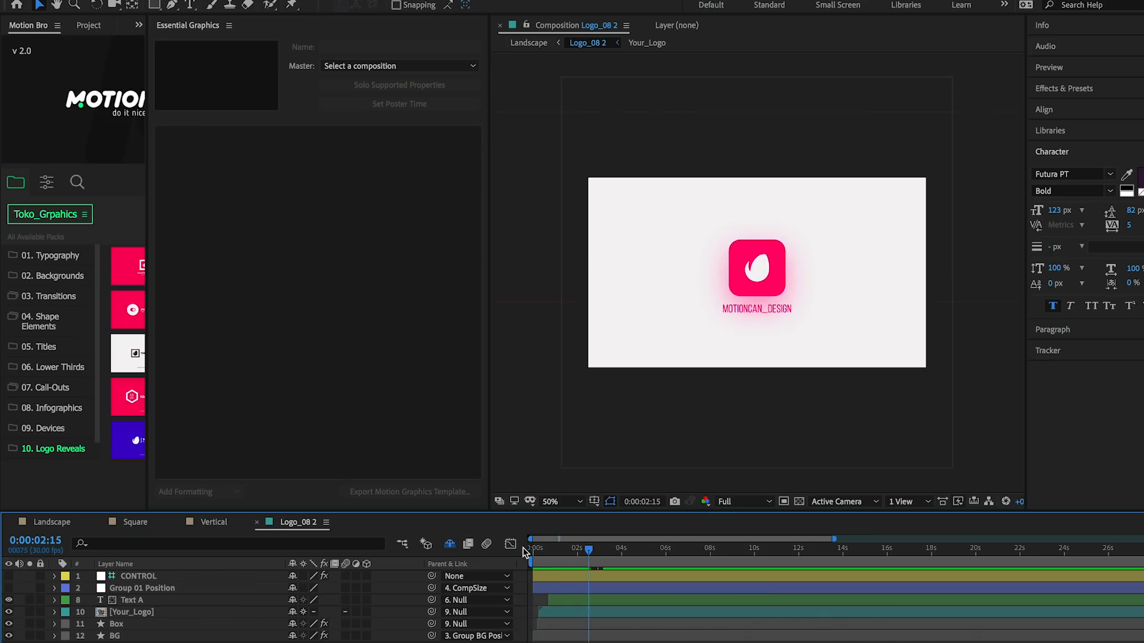
# Preview the Logo_08 2 animation from the start over the transparency grid, switching the grid off when done
pyautogui.click(799, 502)
pyautogui.click(531, 551)
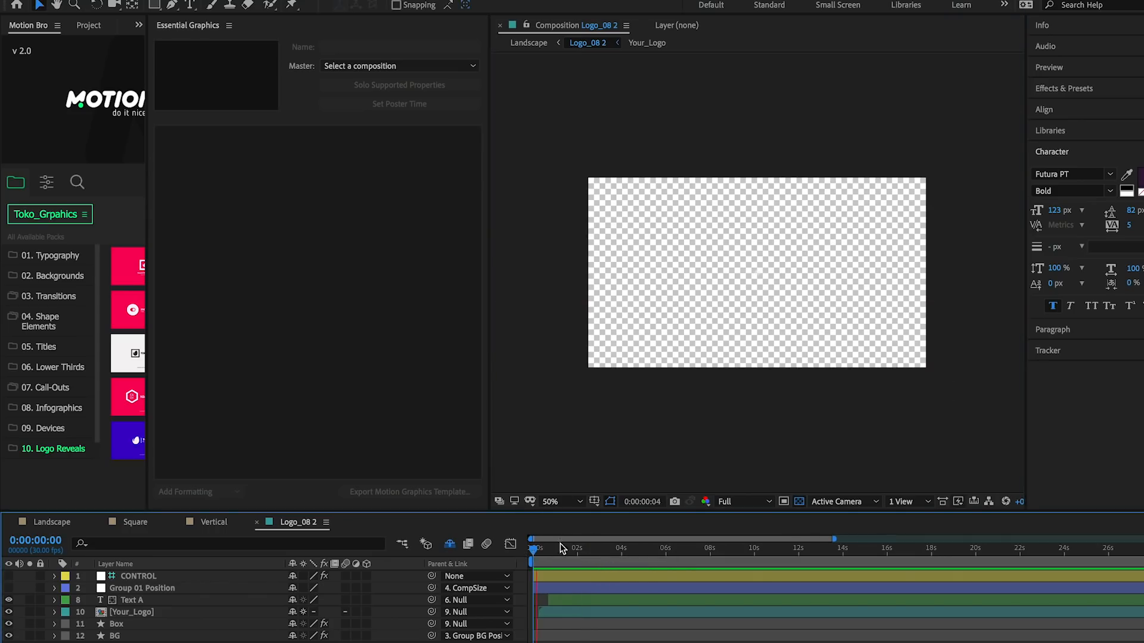
pyautogui.press('space')
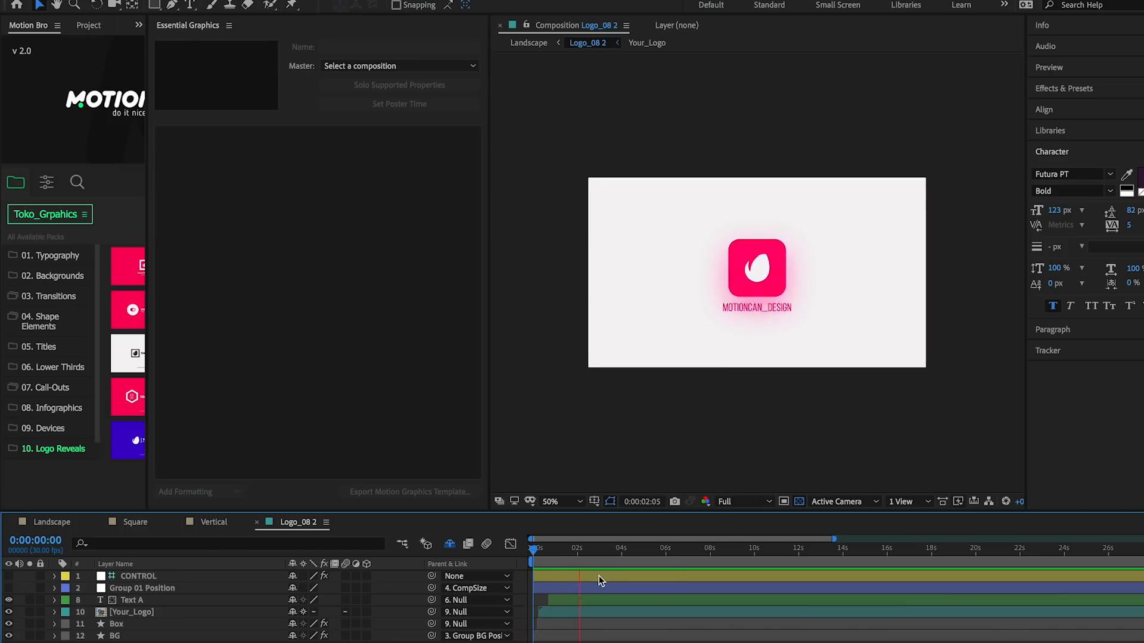
pyautogui.press('space')
pyautogui.click(799, 502)
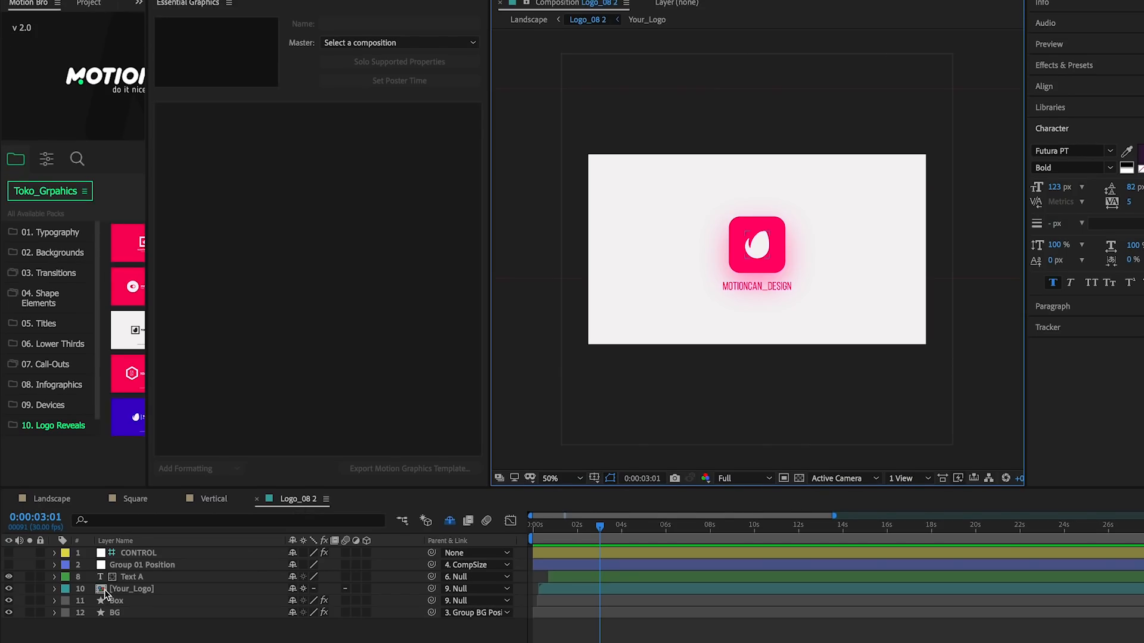
# Add the gal logo image above Logo.png in the Your_Logo composition and hide the Logo.png layer
pyautogui.doubleClick(104, 590)
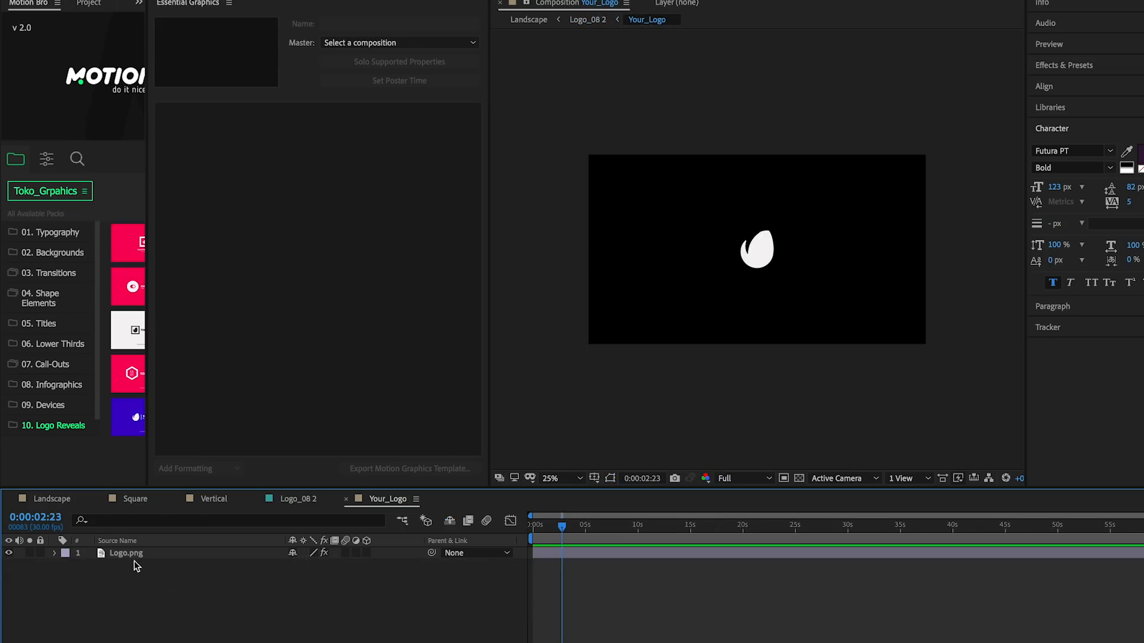
pyautogui.click(136, 555)
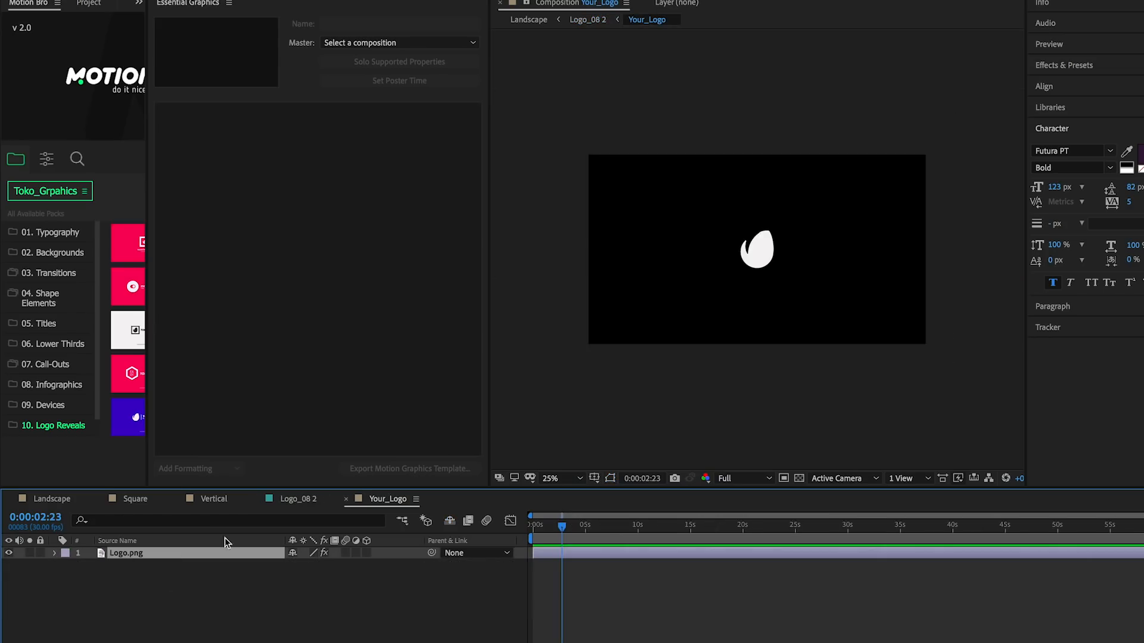
pyautogui.click(87, 4)
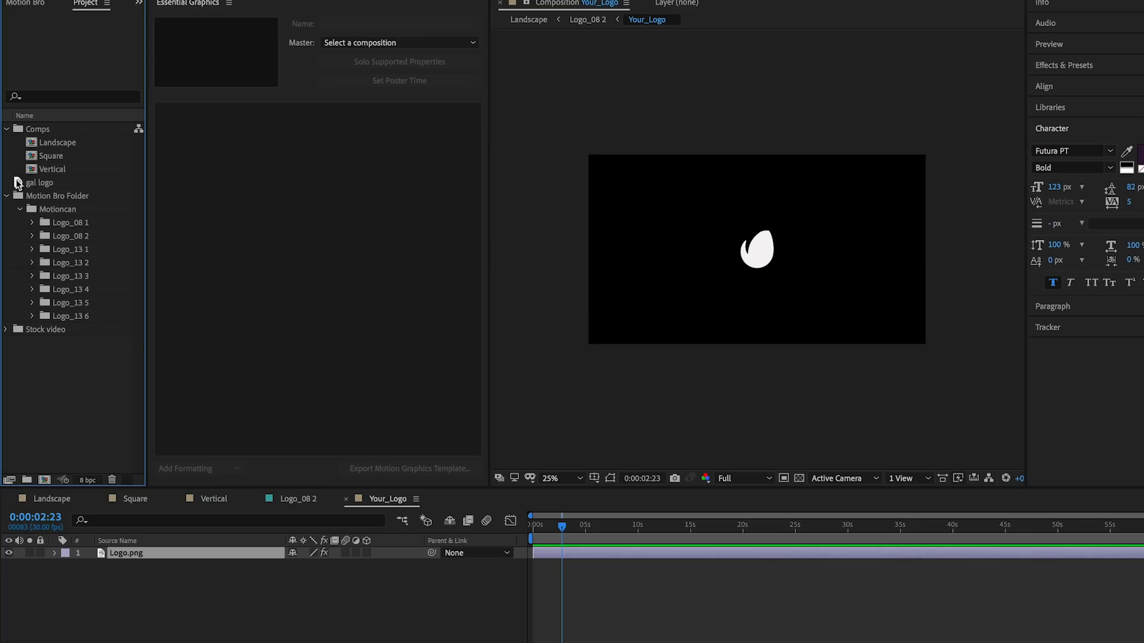
pyautogui.click(24, 184)
pyautogui.moveTo(20, 185); pyautogui.dragTo(148, 553)
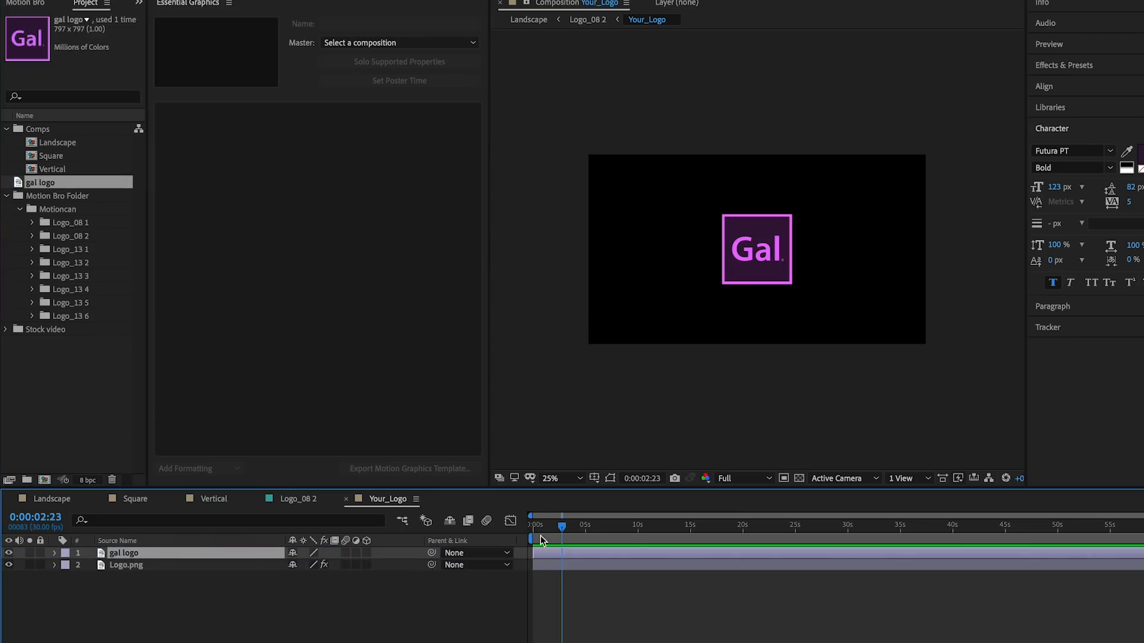
pyautogui.click(9, 566)
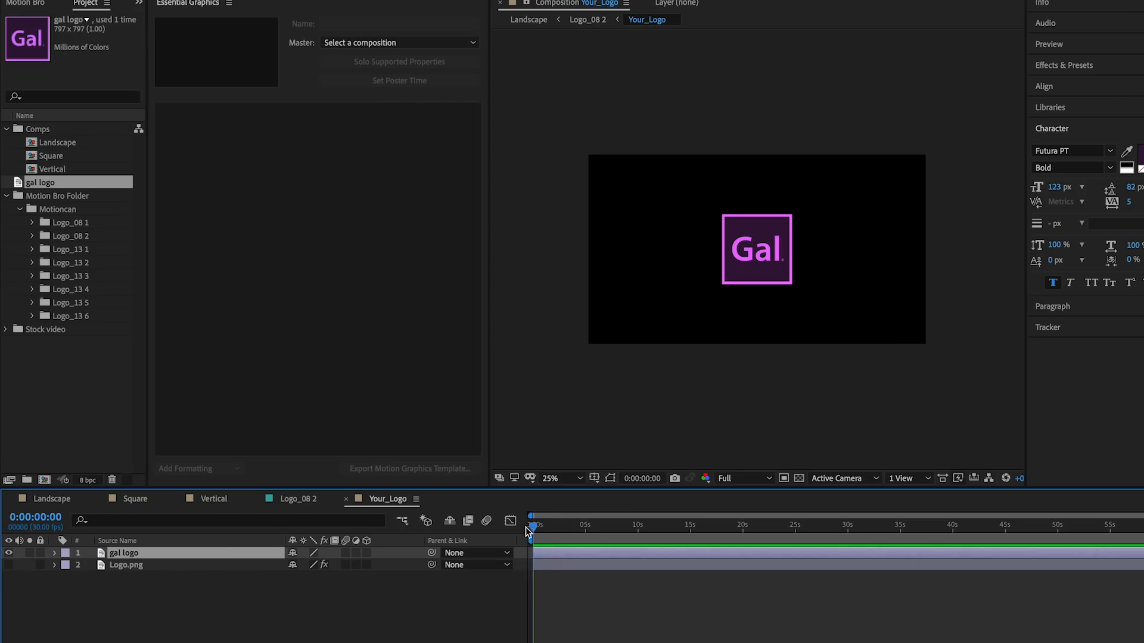
# Return to the Logo_08 2 composition, preview its animation from the start, and hide the Box layer behind the logo
pyautogui.click(301, 500)
pyautogui.click(538, 530)
pyautogui.moveTo(538, 543); pyautogui.dragTo(532, 529)
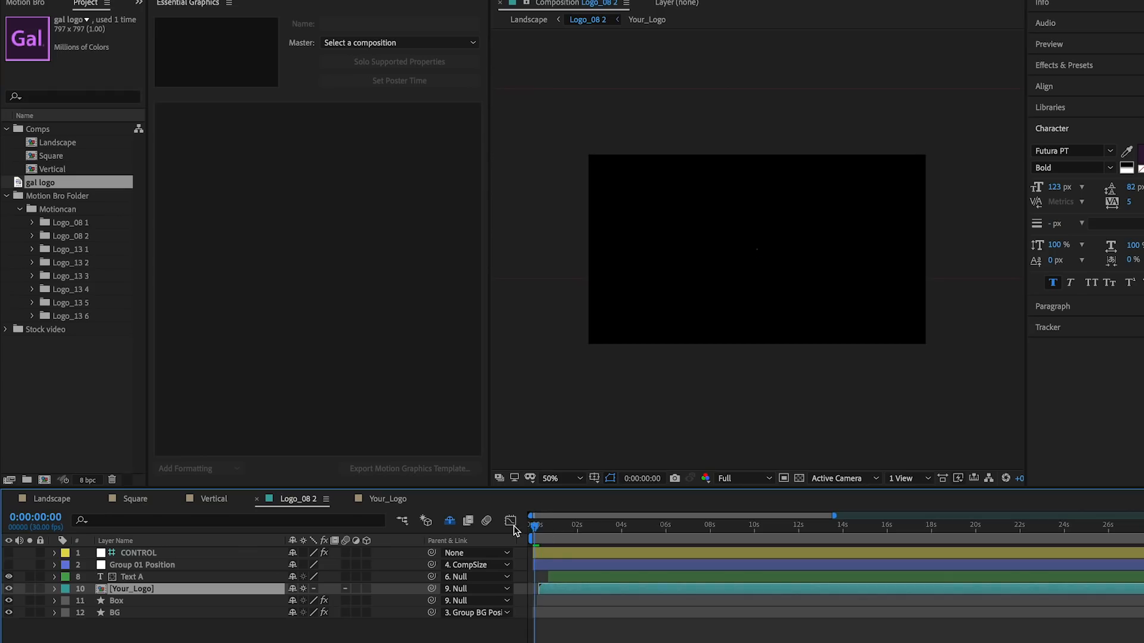
pyautogui.press('space')
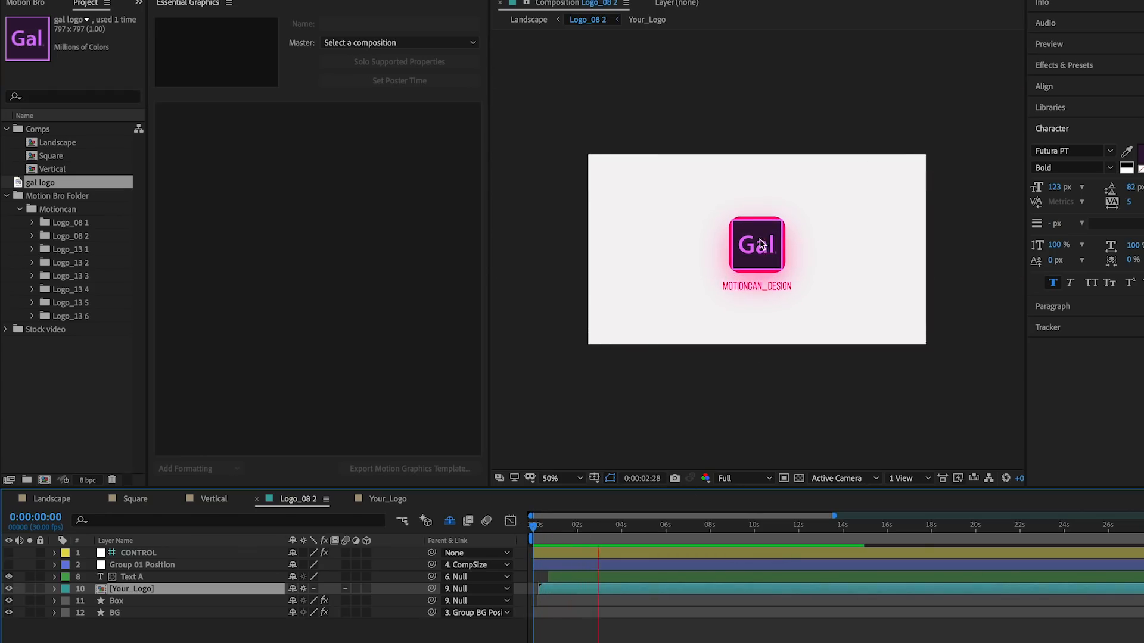
pyautogui.press('space')
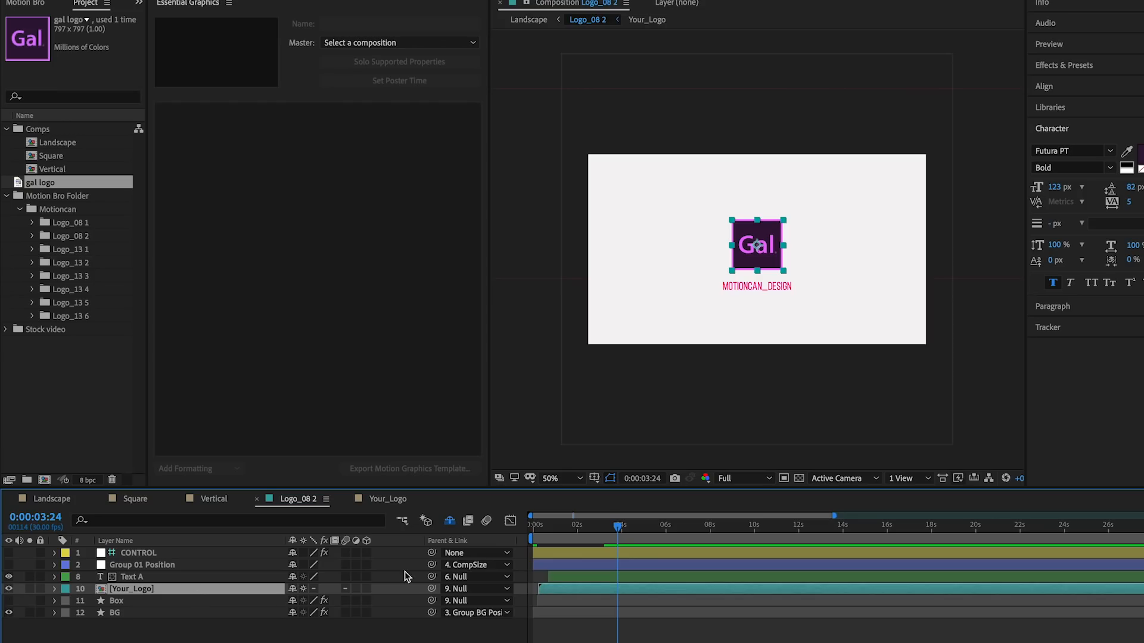
# Replace the Text A layer's wording with PREMIEREGAL.COM
pyautogui.click(114, 613)
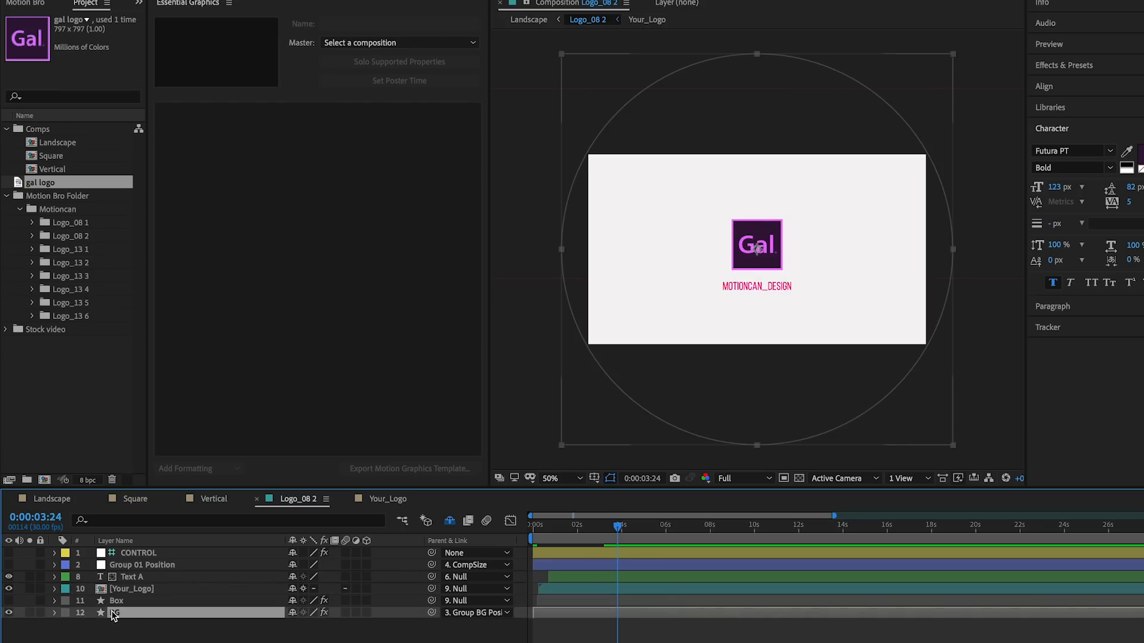
pyautogui.click(134, 578)
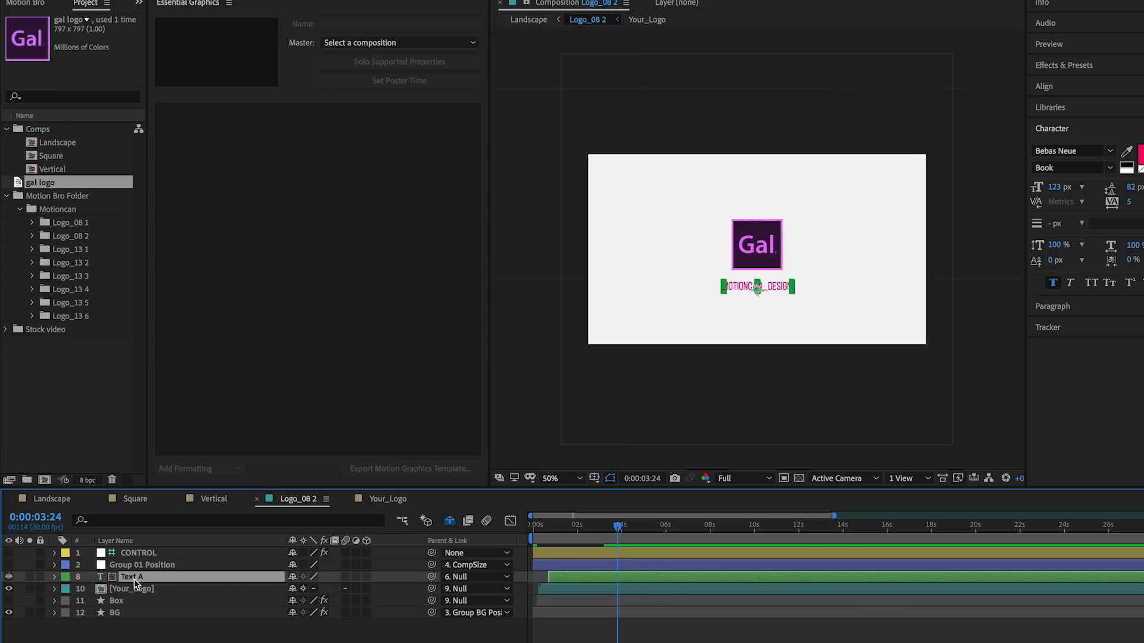
pyautogui.doubleClick(746, 289)
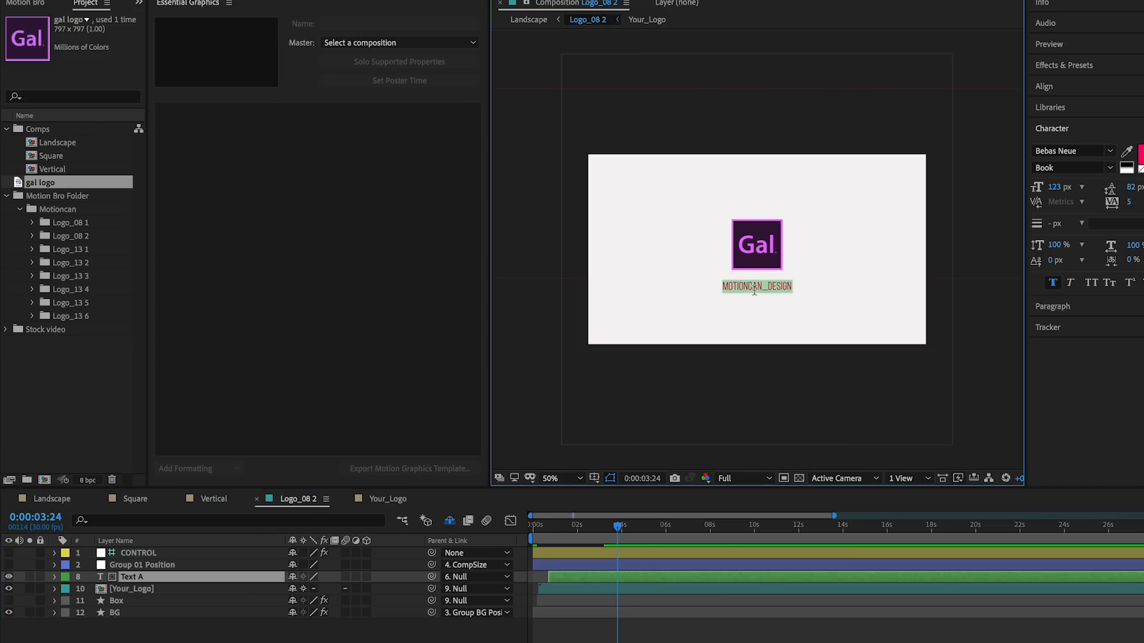
pyautogui.write('PREMIEREGAL')
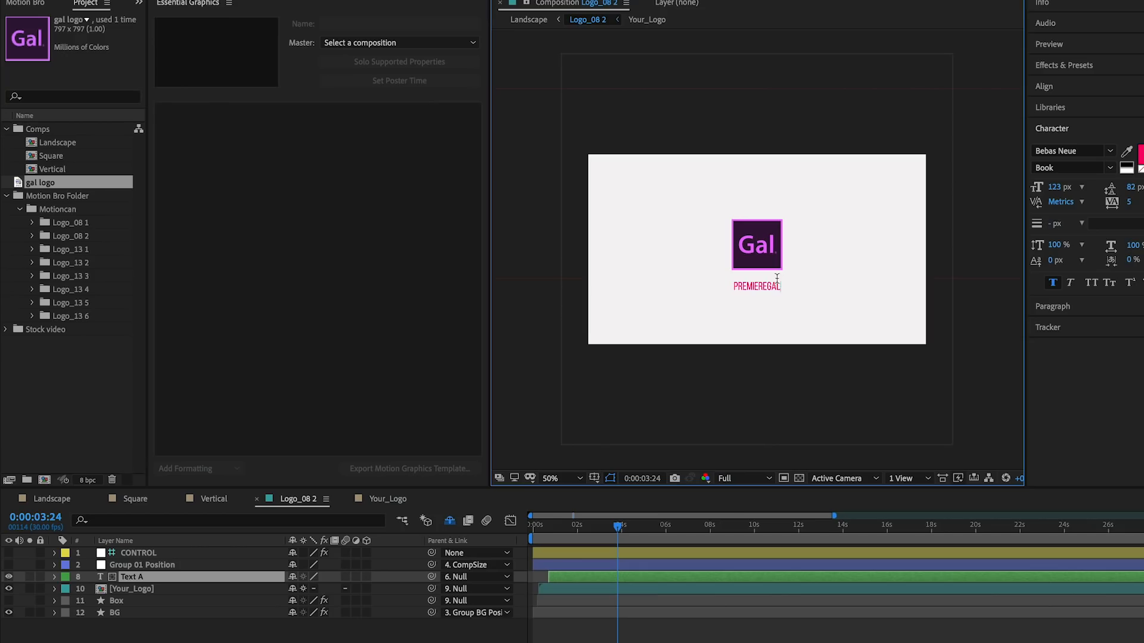
pyautogui.write('.COM')
# Set the font of the whole PREMIEREGAL.COM text to Futura Bold
pyautogui.hotkey('ctrl', 'a')
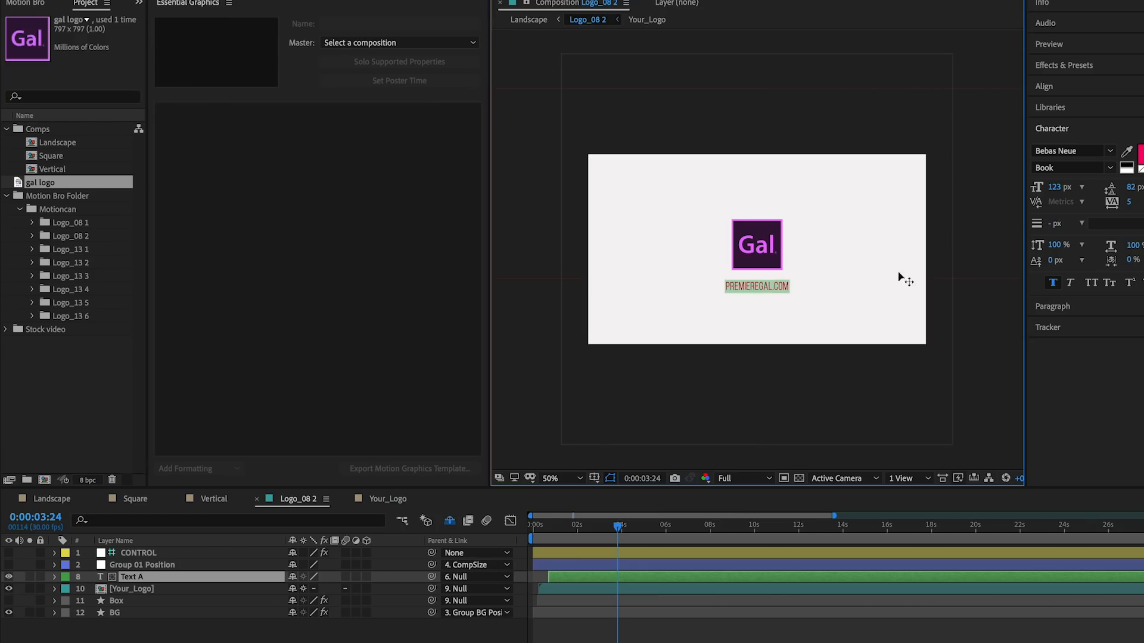
pyautogui.click(1078, 155)
pyautogui.write('FUTU')
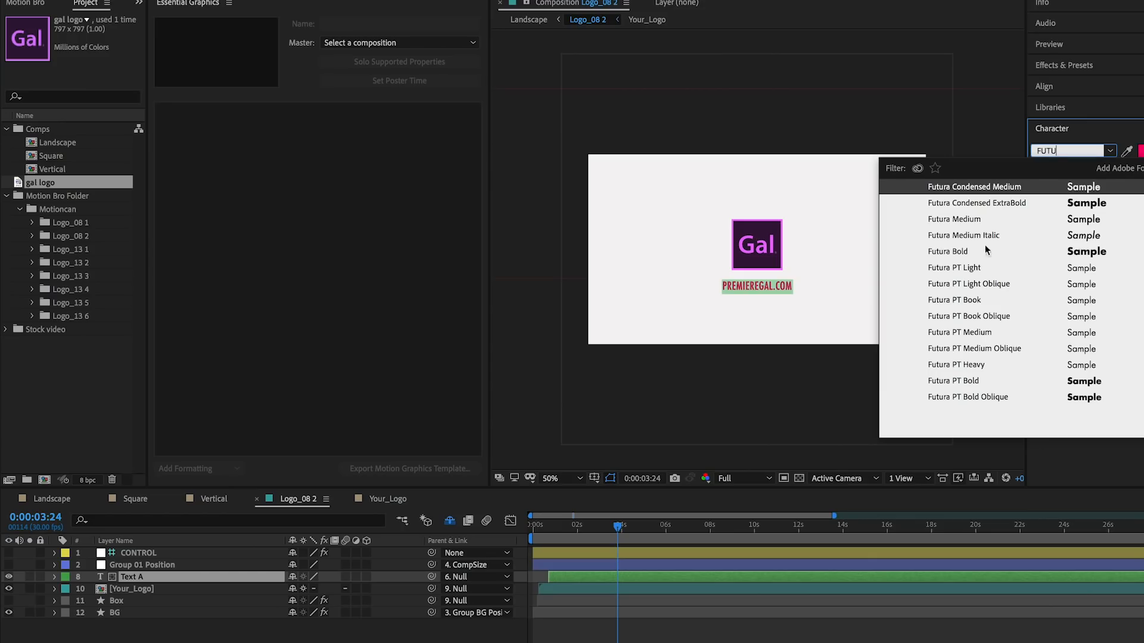
pyautogui.click(965, 252)
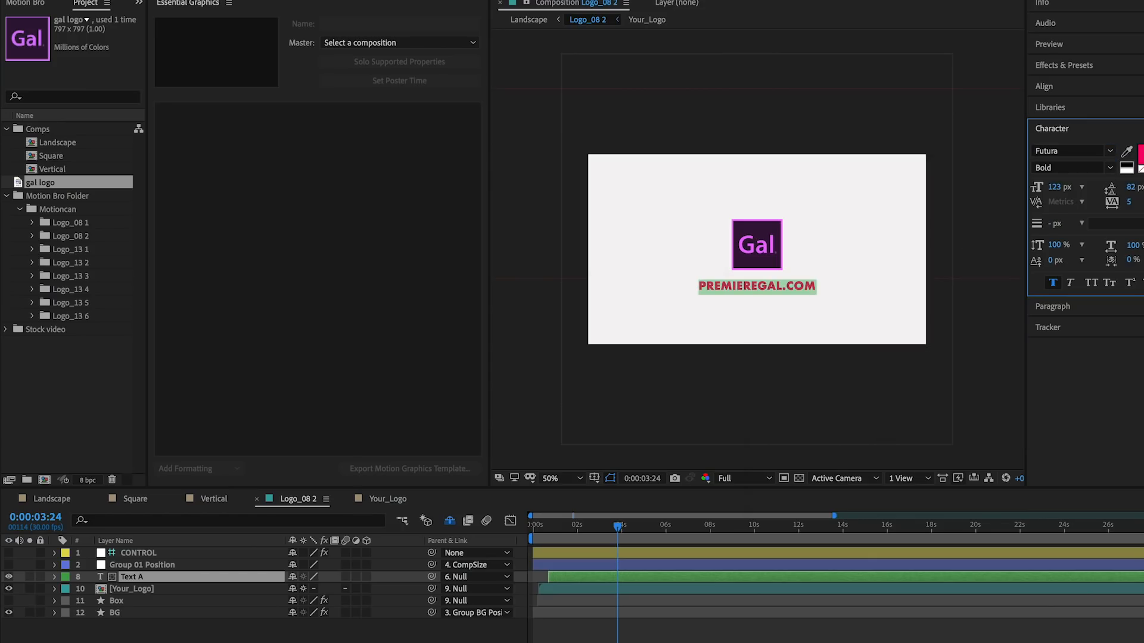
# Recolor the PREMIEREGAL.COM text with the dark purple 32183A sampled from the logo's background
pyautogui.click(1139, 153)
pyautogui.click(583, 348)
pyautogui.click(551, 432)
pyautogui.click(670, 379)
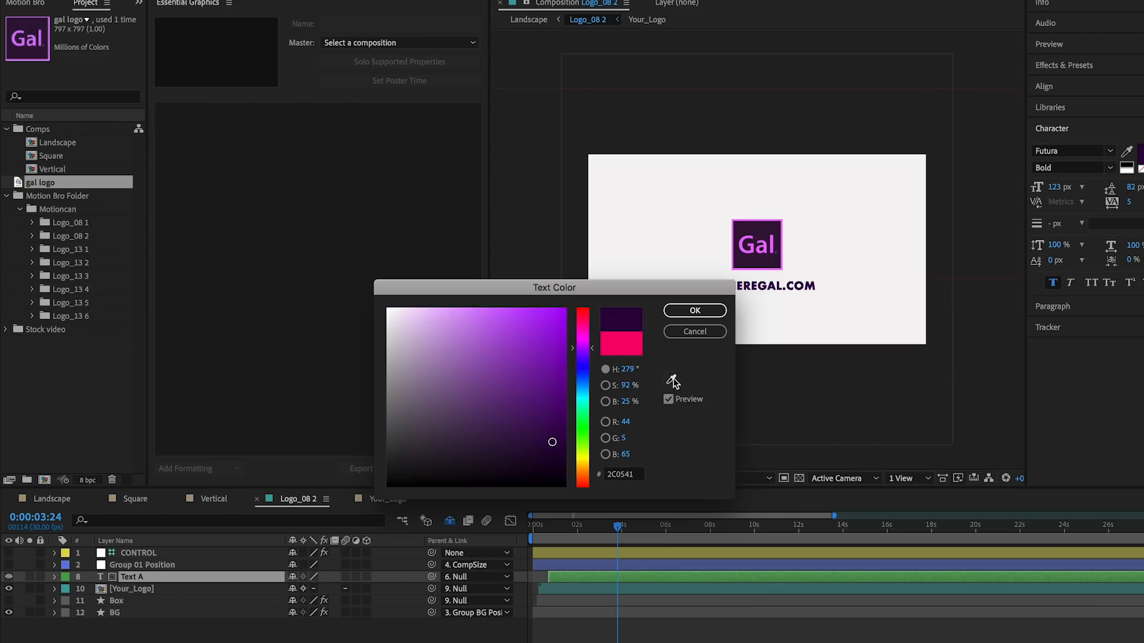
pyautogui.click(745, 226)
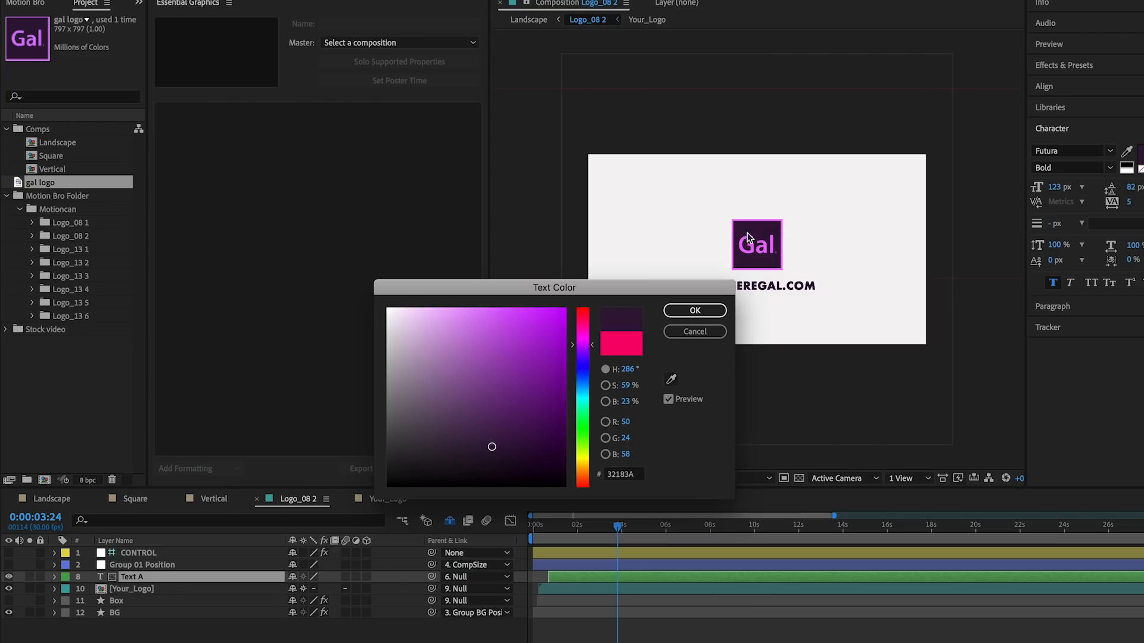
pyautogui.click(702, 314)
# Deselect the text and scrub the Logo_08 2 animation from the start to 0:00:05:06
pyautogui.click(581, 630)
pyautogui.click(534, 526)
pyautogui.moveTo(542, 557); pyautogui.dragTo(647, 558)
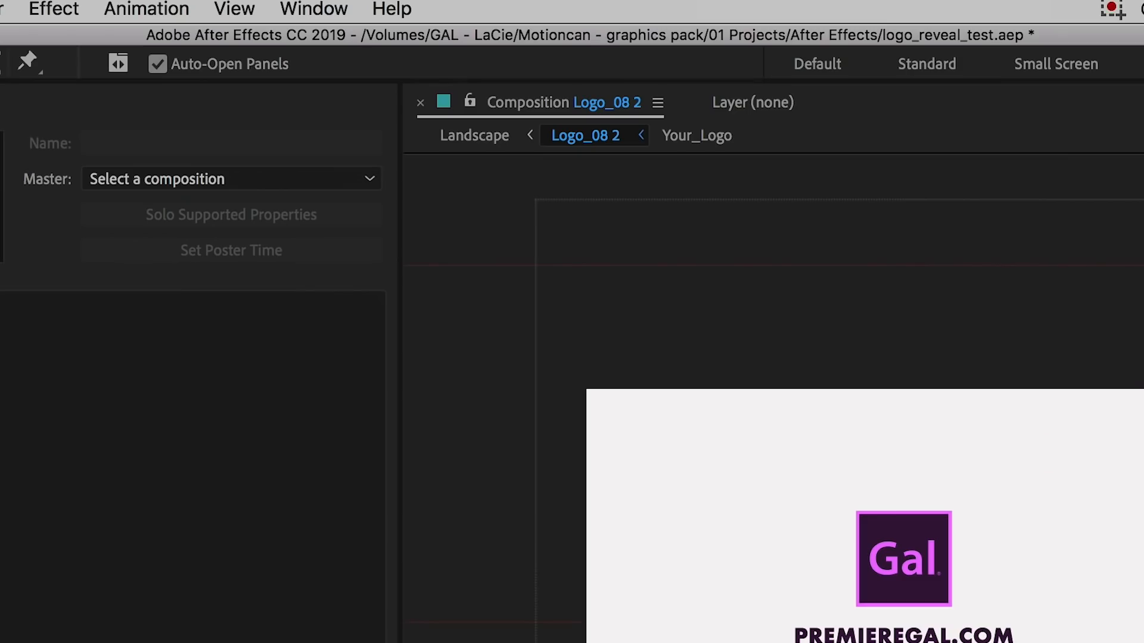
# Bring up Essential Graphics and choose Logo_08 2 as the master composition
pyautogui.click(184, 24)
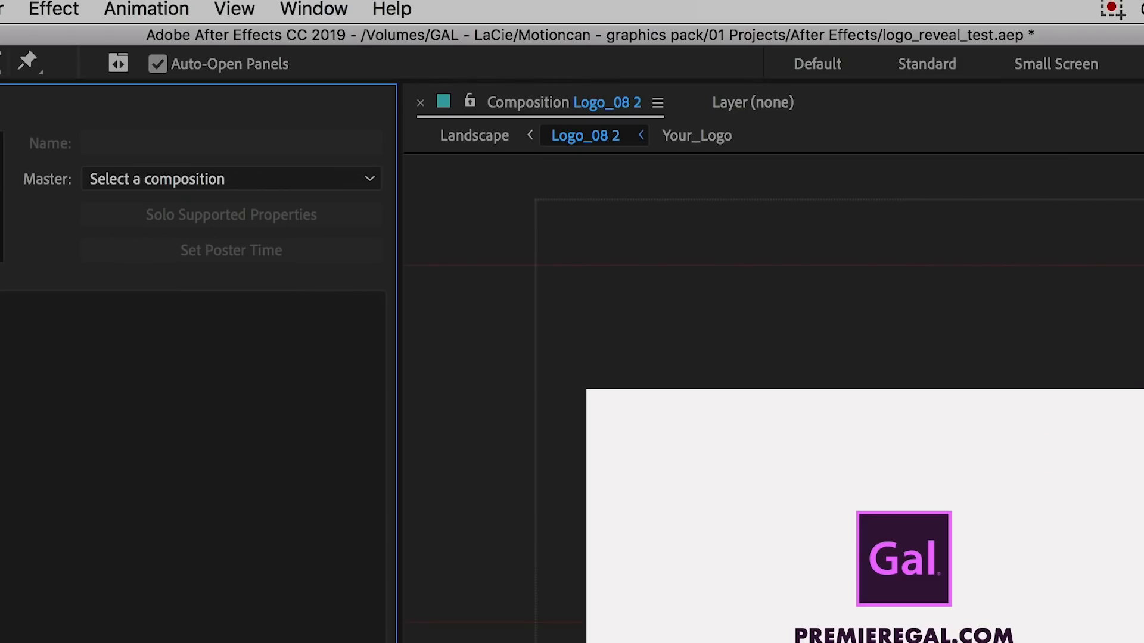
pyautogui.click(332, 10)
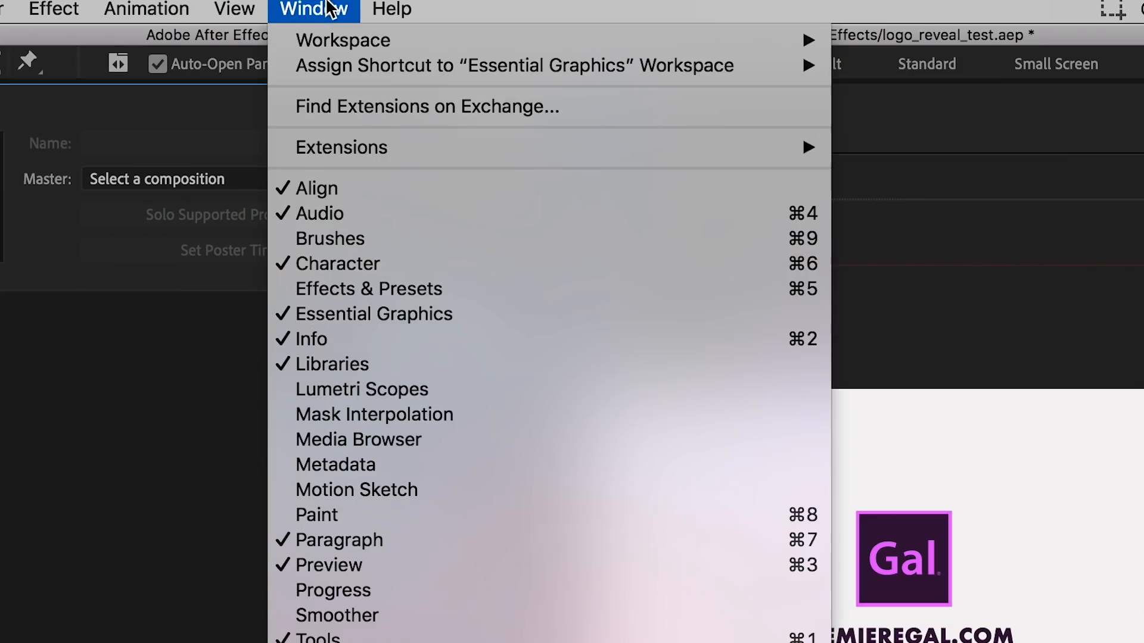
pyautogui.click(411, 320)
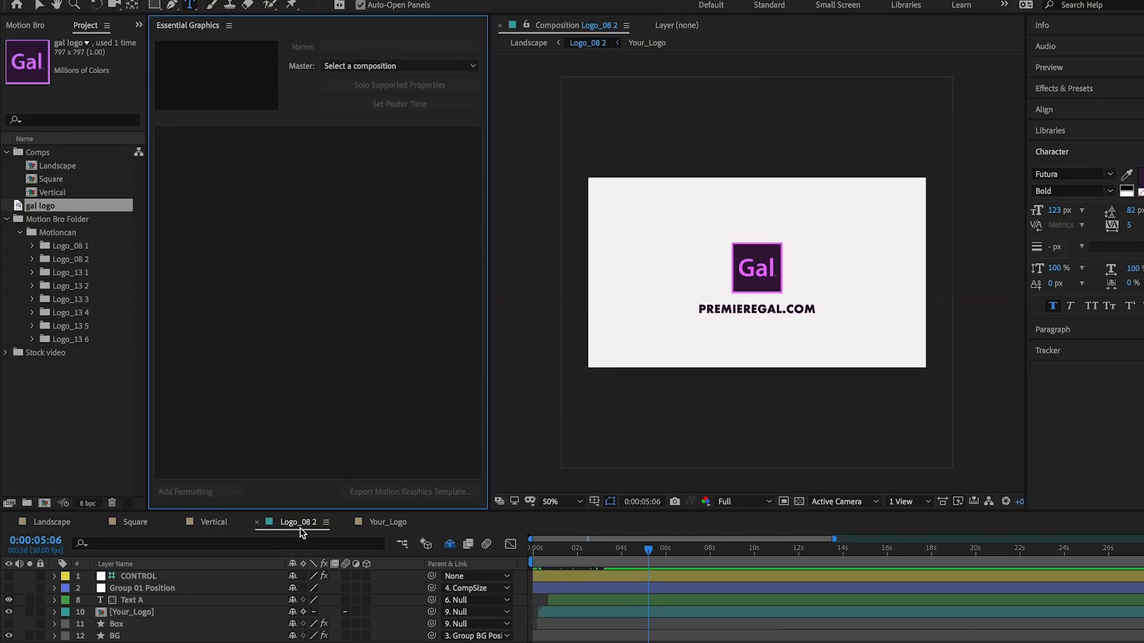
pyautogui.click(387, 67)
pyautogui.scroll(-10, 366, 448)
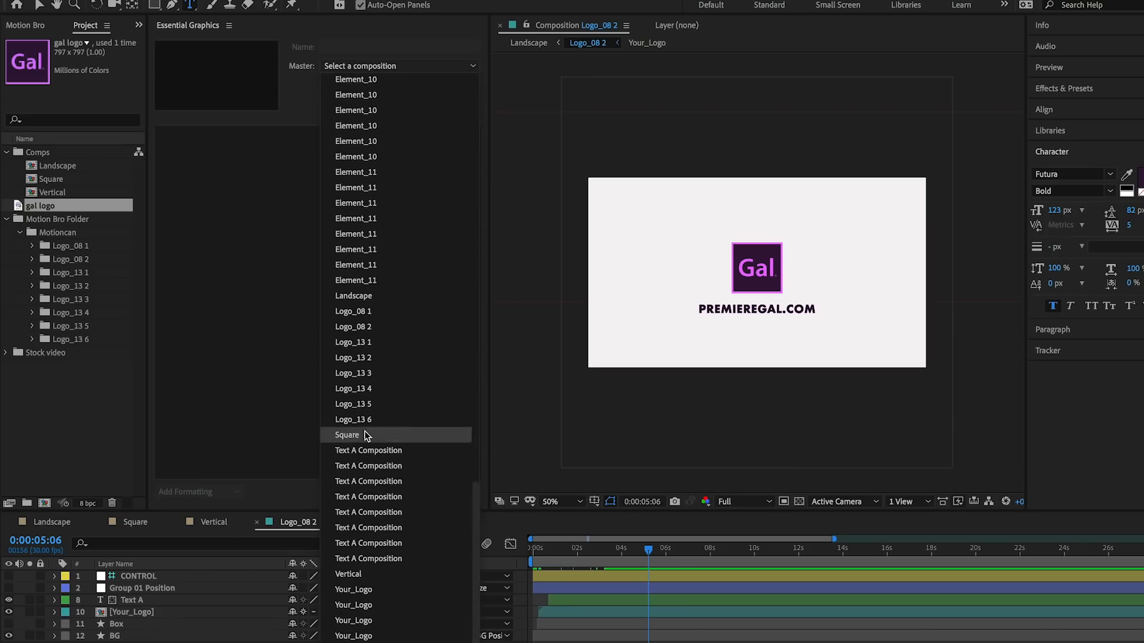
pyautogui.click(361, 328)
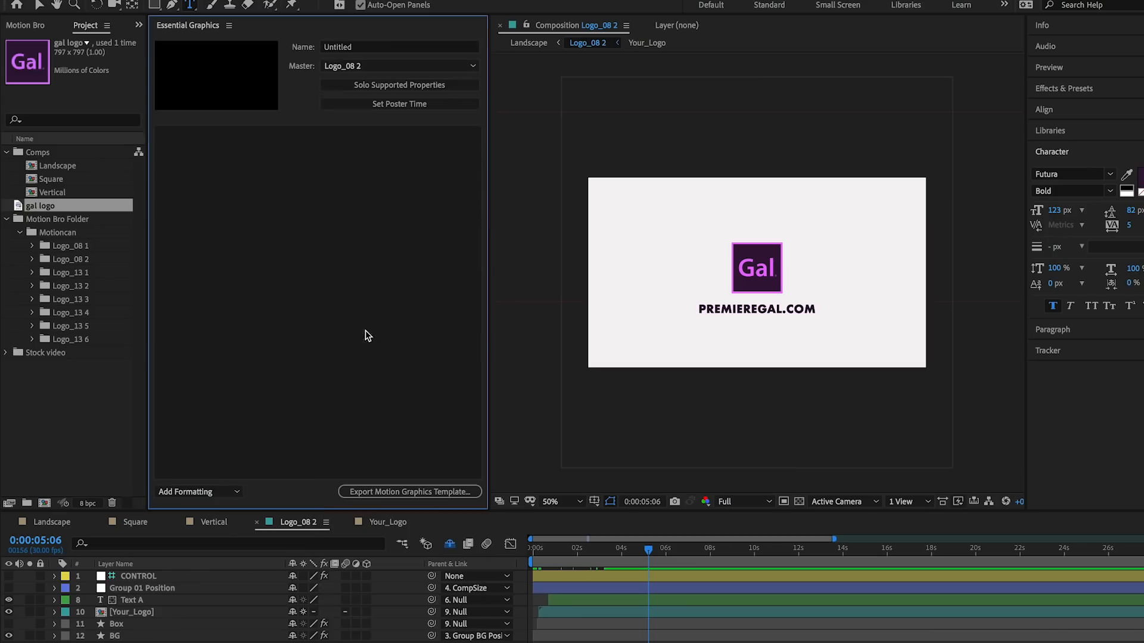
# Name the motion graphics template Logo Reveal and set its poster time to the current frame with the full logo and text
pyautogui.click(351, 47)
pyautogui.moveTo(352, 47); pyautogui.dragTo(247, 43)
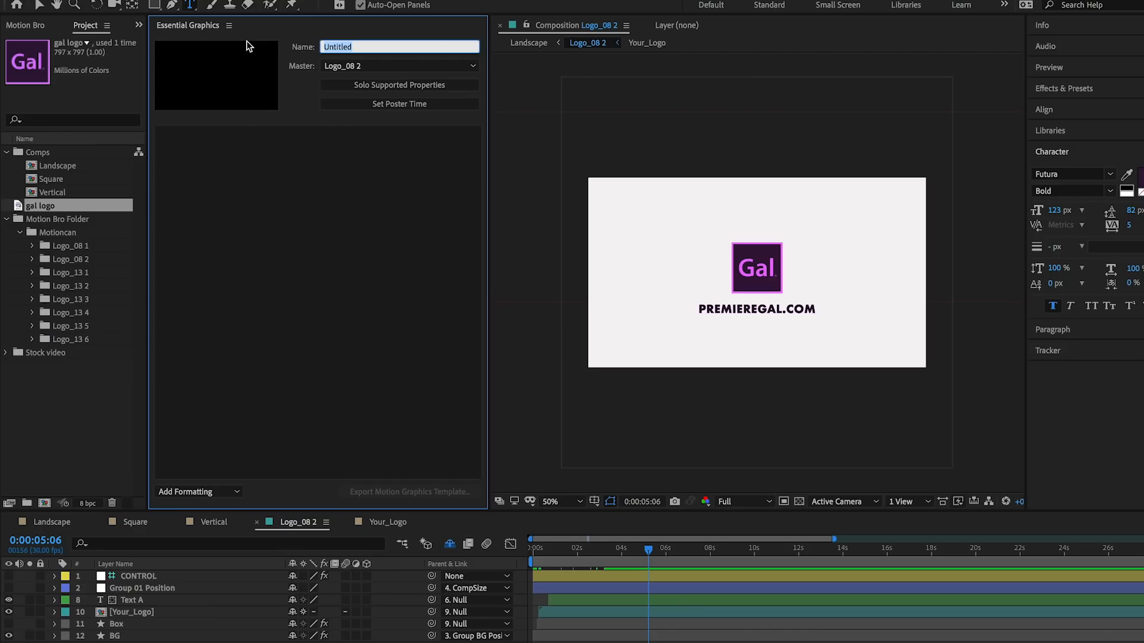
pyautogui.write('Logo Reveal')
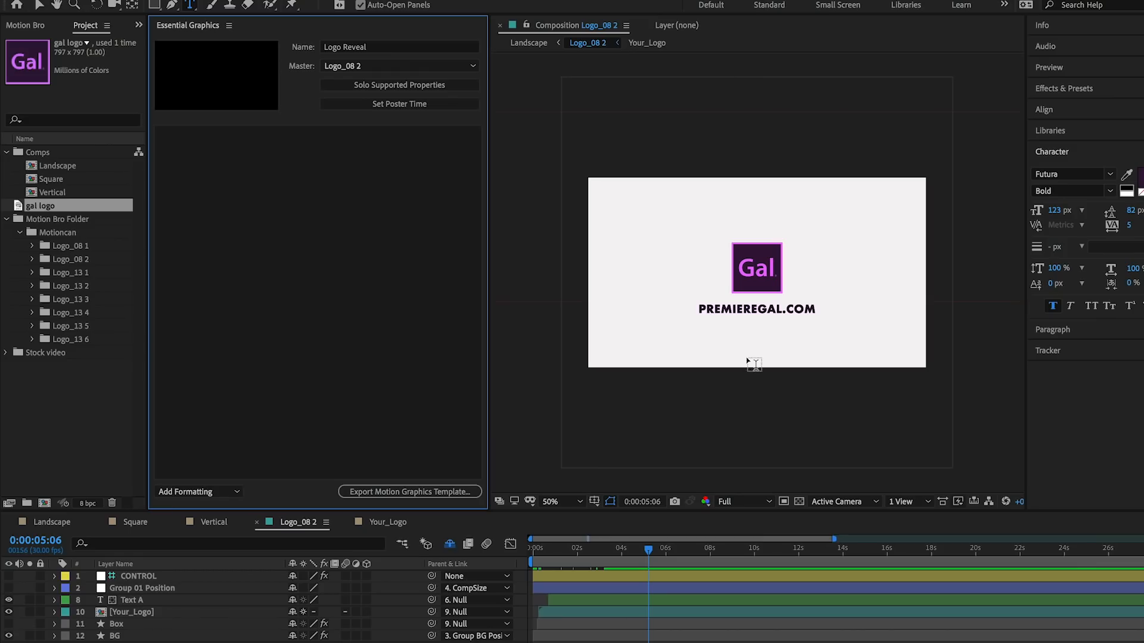
pyautogui.click(407, 110)
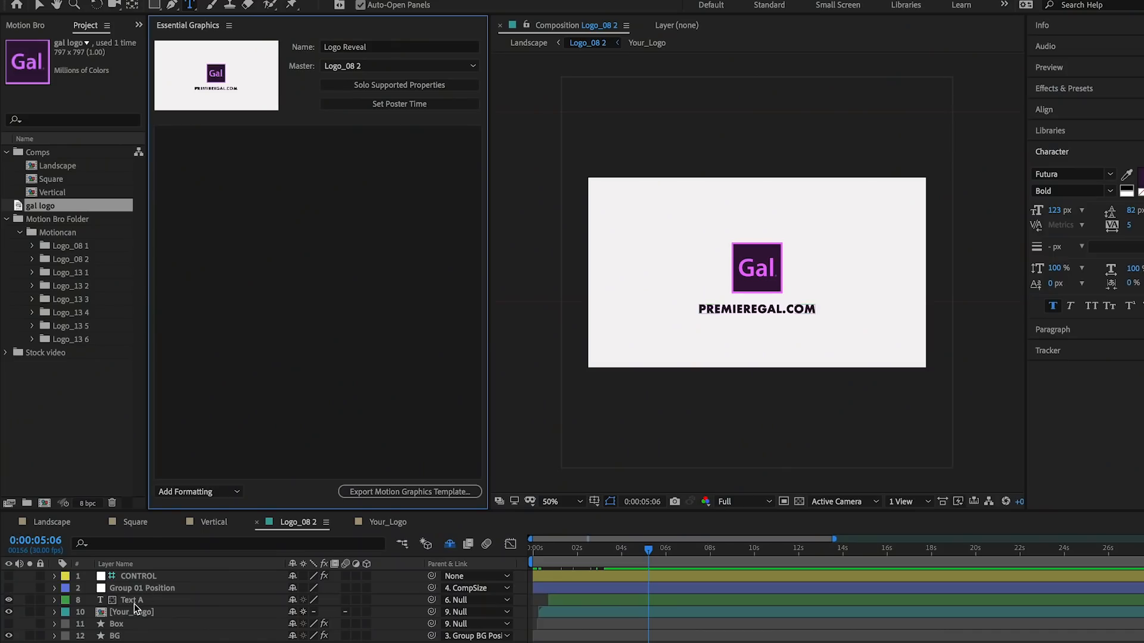
# Add the Text A layer's Source Text property to the template as a control named Edit Text
pyautogui.click(130, 600)
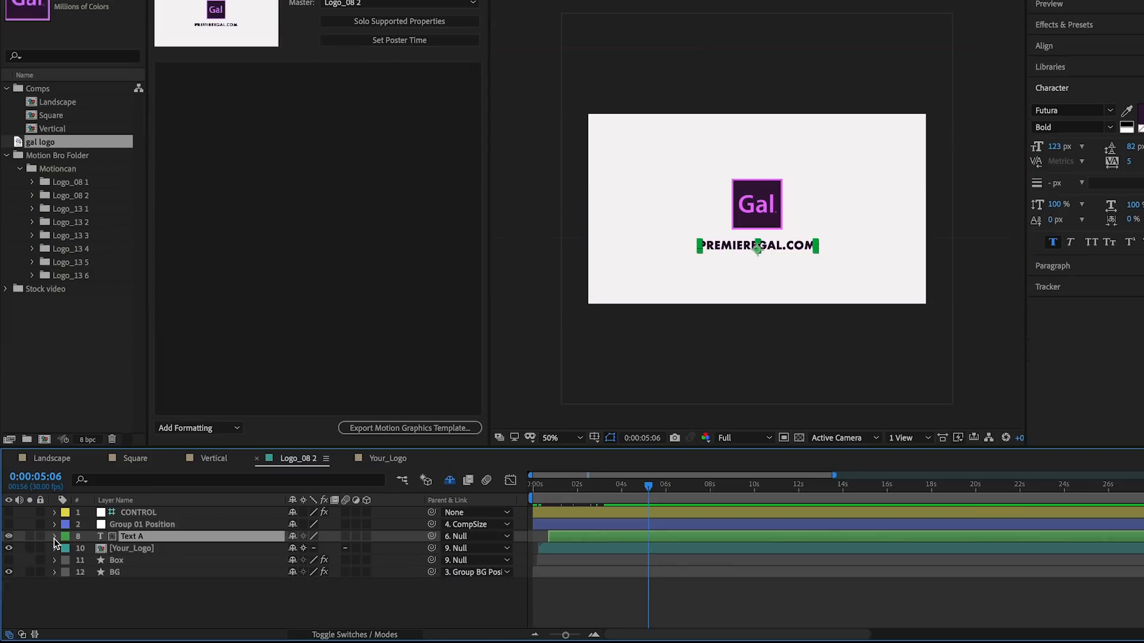
pyautogui.click(54, 601)
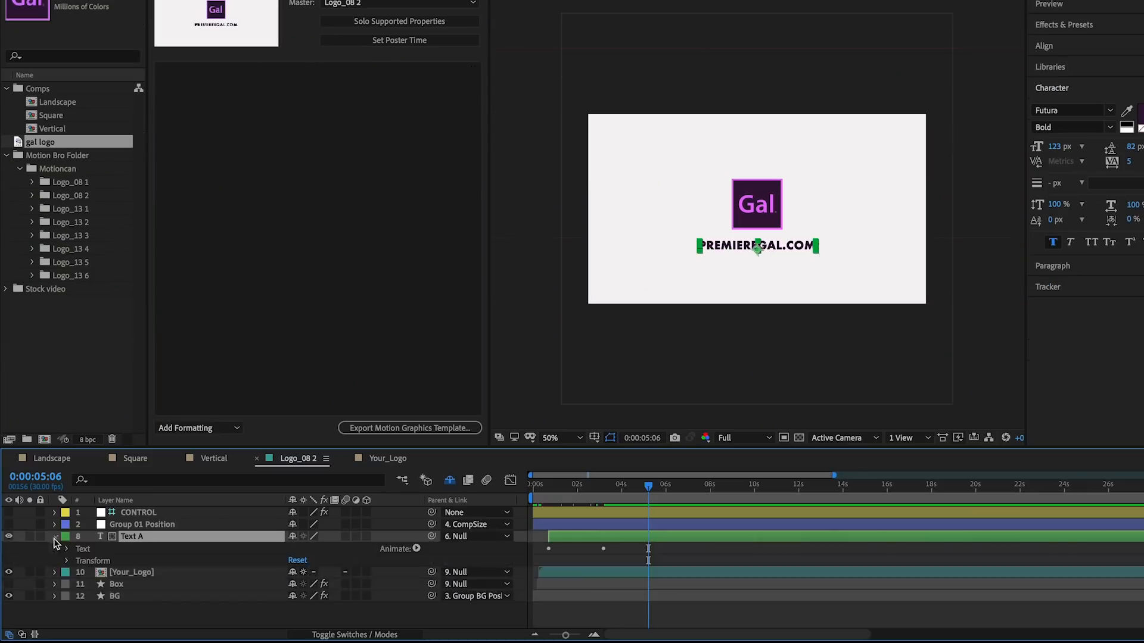
pyautogui.click(67, 550)
pyautogui.click(107, 561)
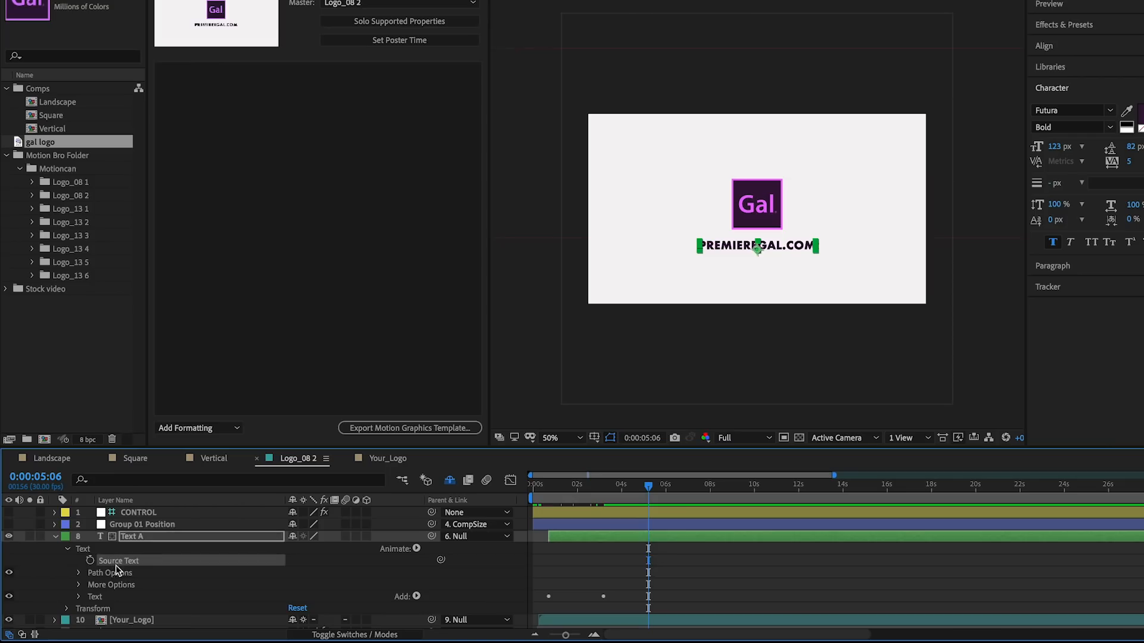
pyautogui.moveTo(108, 563); pyautogui.dragTo(225, 213)
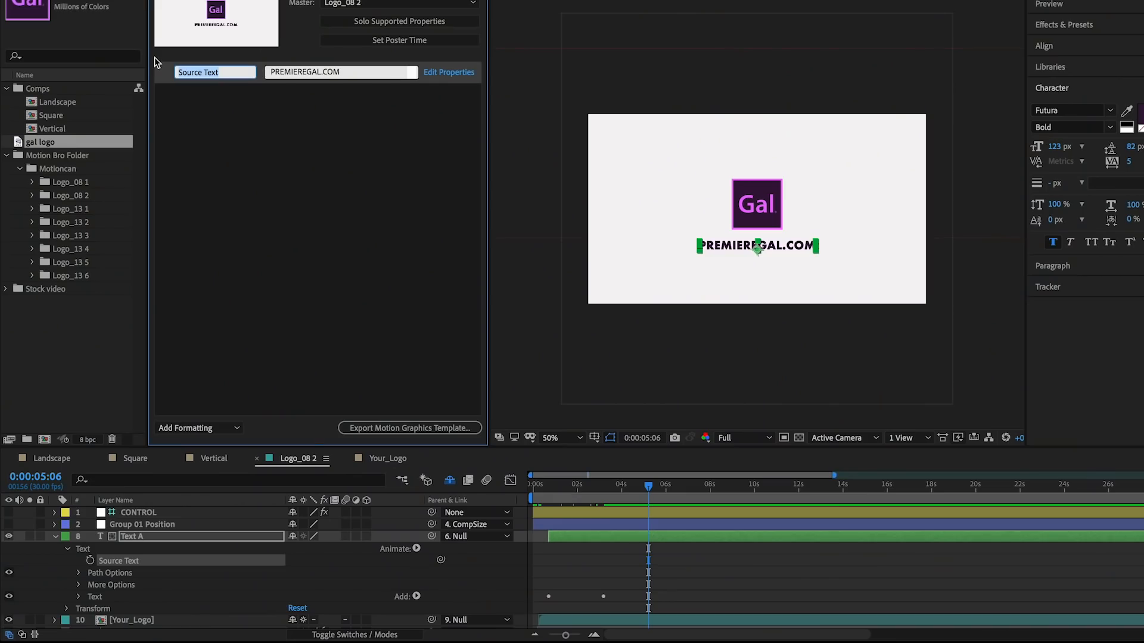
pyautogui.write('Edit Text')
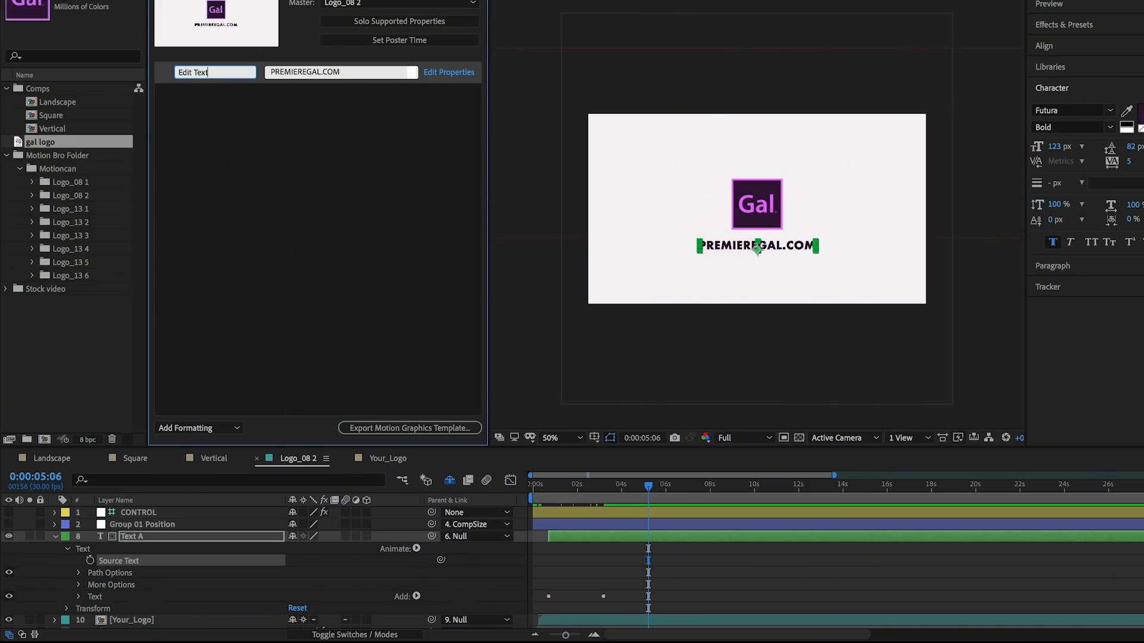
pyautogui.click(218, 121)
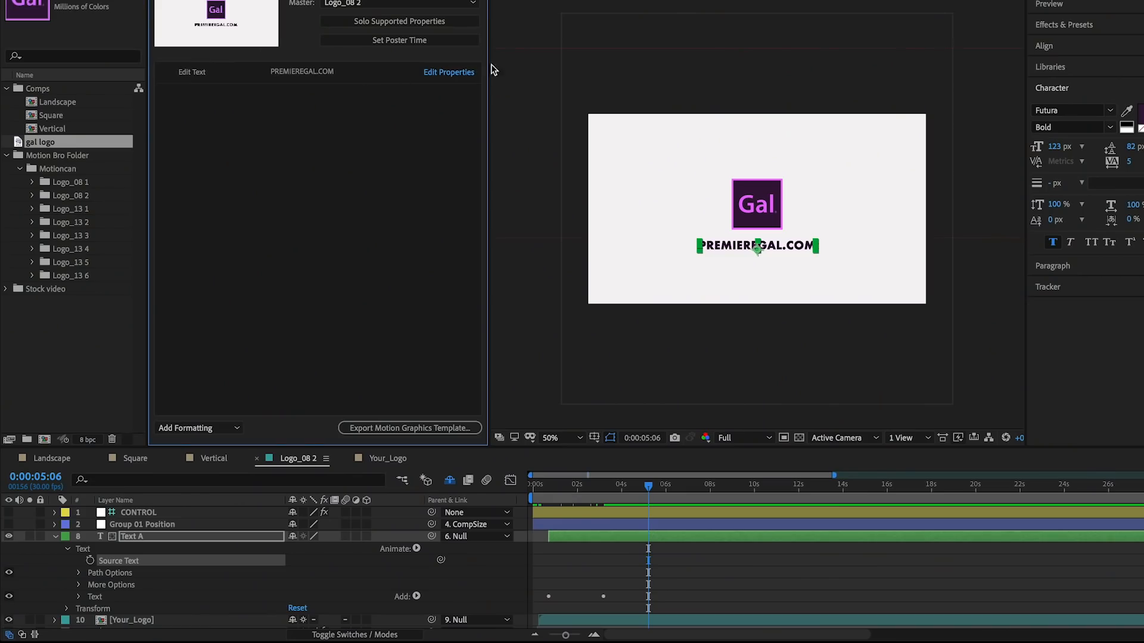
# Enable custom font selection, font size adjustment and faux styles for the Edit Text control
pyautogui.click(451, 76)
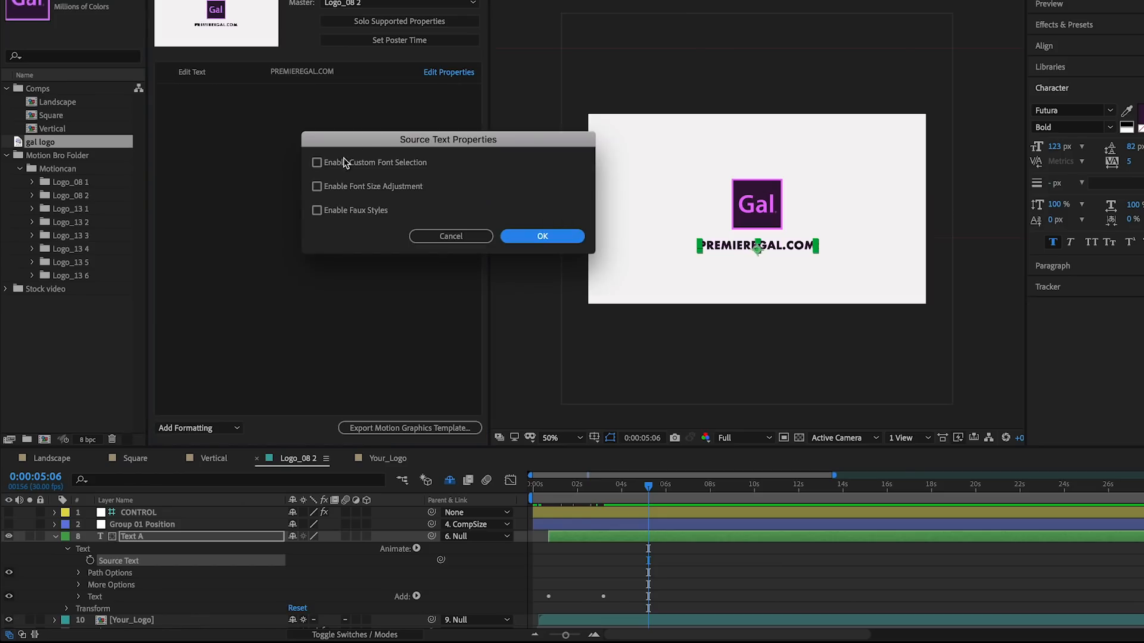
pyautogui.click(317, 163)
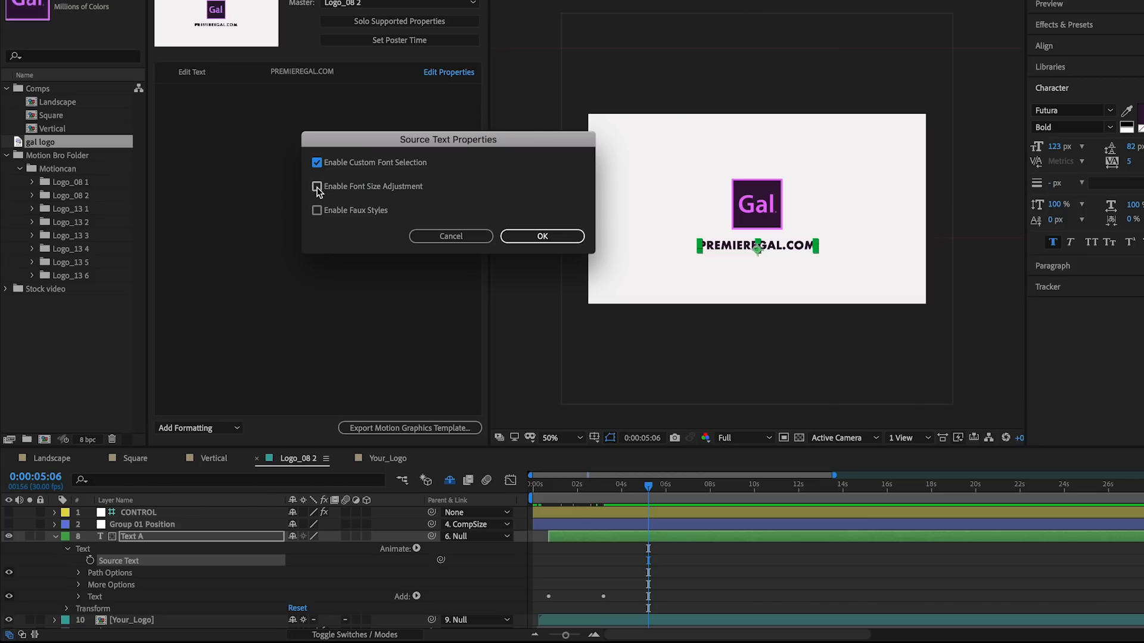
pyautogui.click(317, 187)
pyautogui.click(317, 212)
pyautogui.click(542, 239)
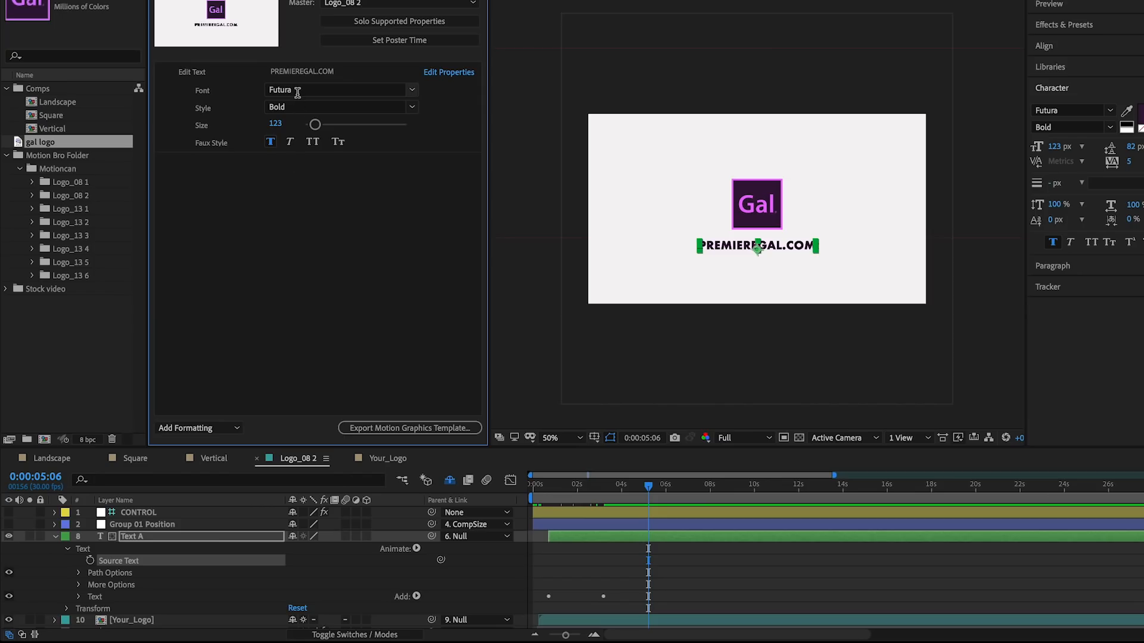
# Start exporting the motion graphics template, saving the project and choosing Local Templates Folder as the destination
pyautogui.moveTo(575, 486); pyautogui.dragTo(672, 488)
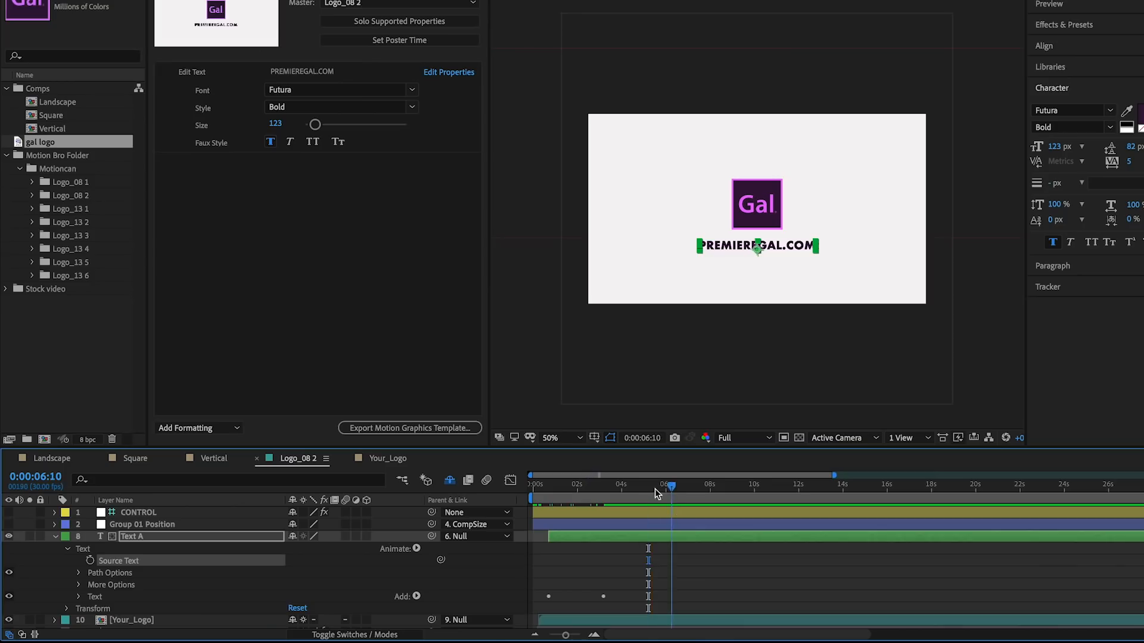
pyautogui.click(387, 433)
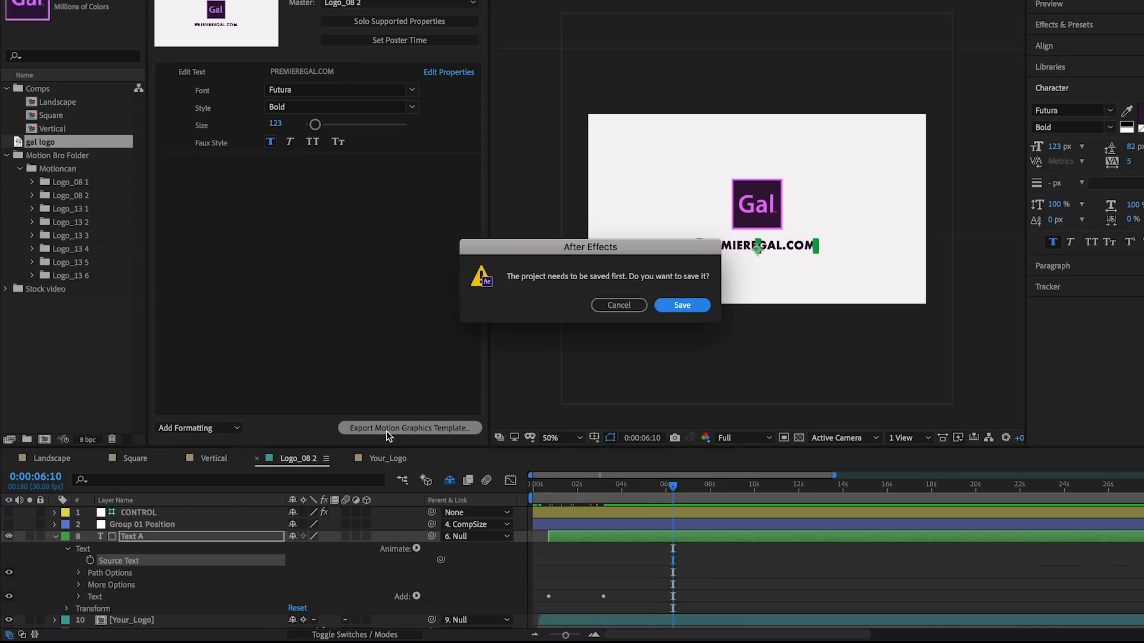
pyautogui.click(679, 305)
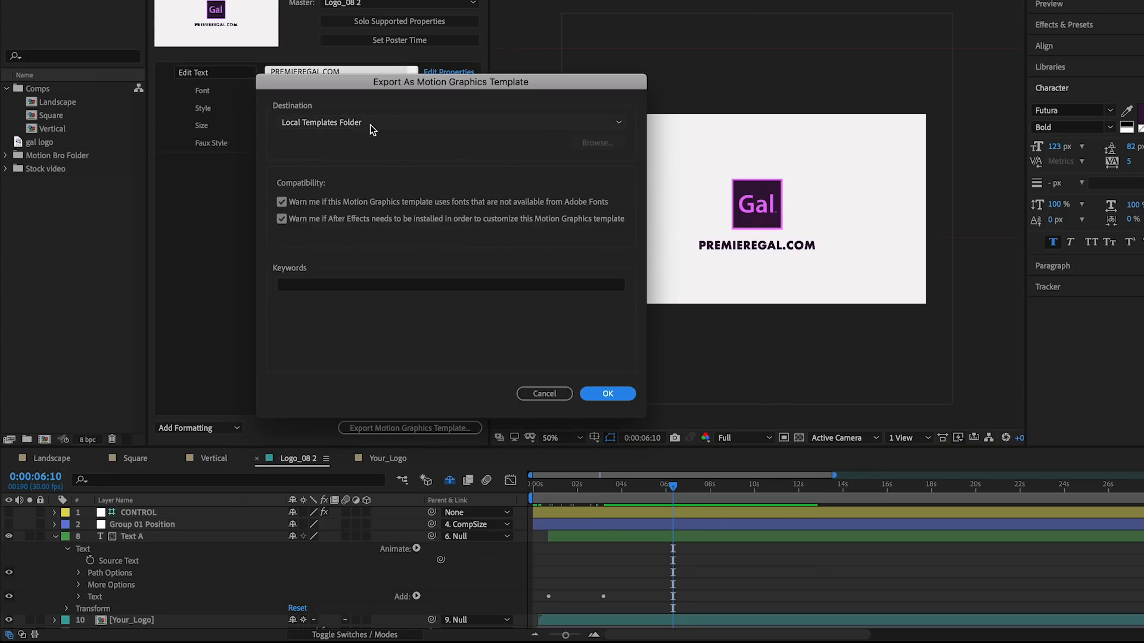
pyautogui.click(373, 127)
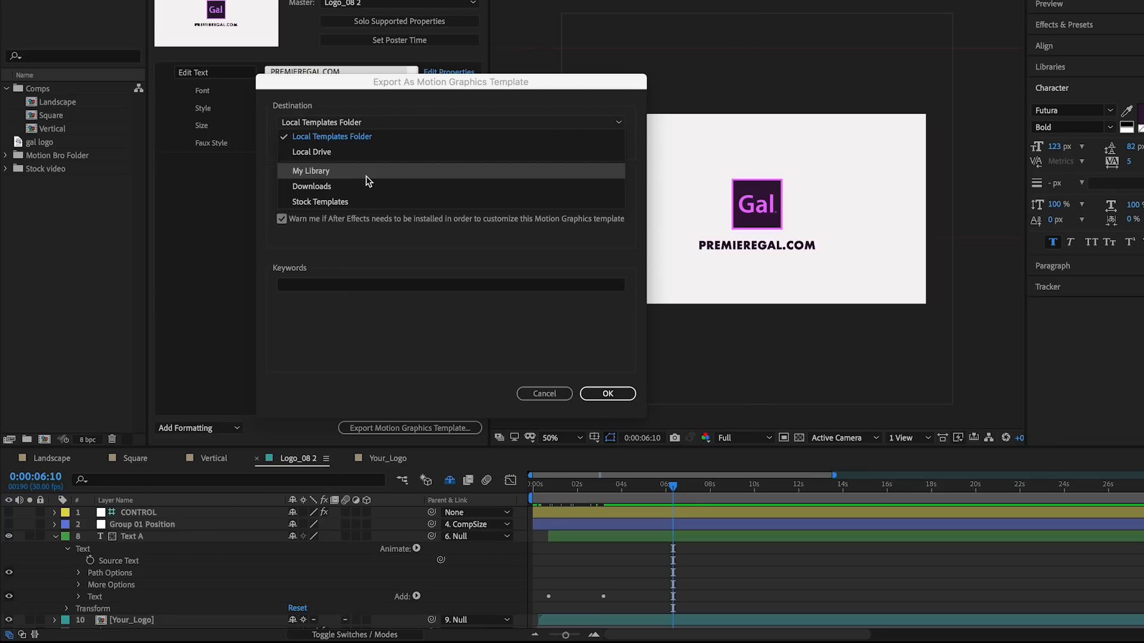
pyautogui.click(351, 139)
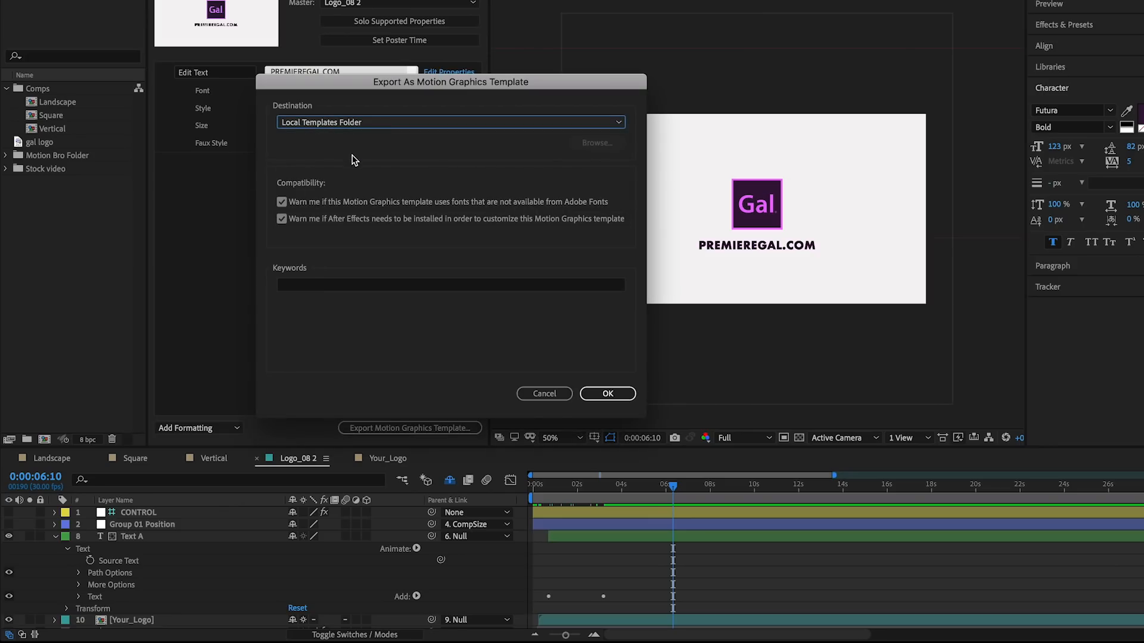
# Try to export the template with the keywords logo reveal, opener and logo
pyautogui.click(296, 285)
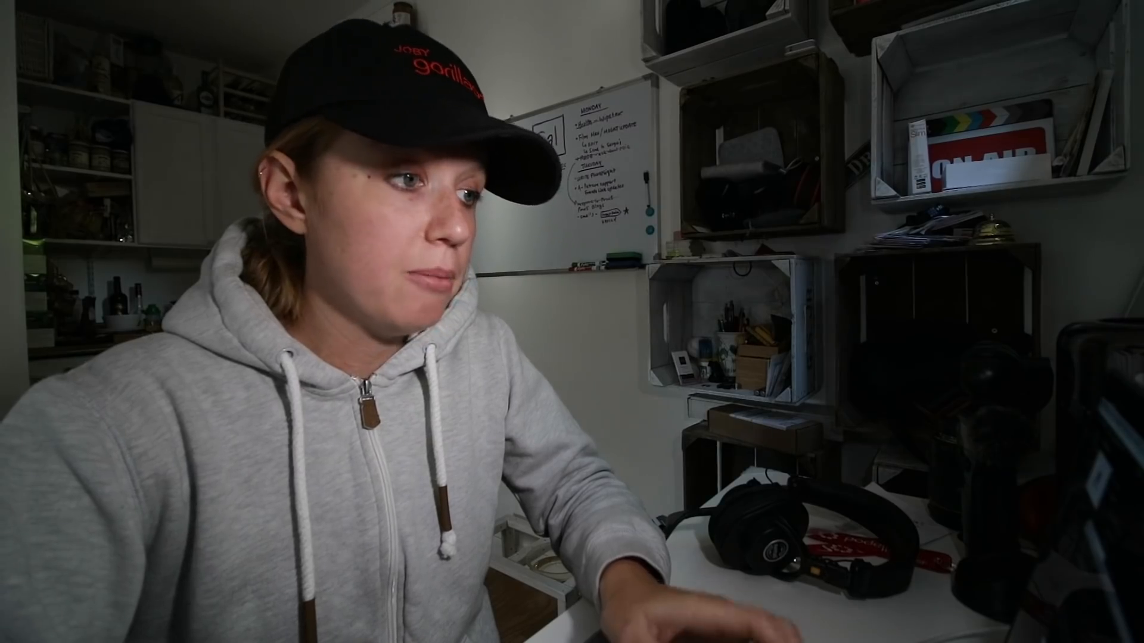
pyautogui.write('logo reveal')
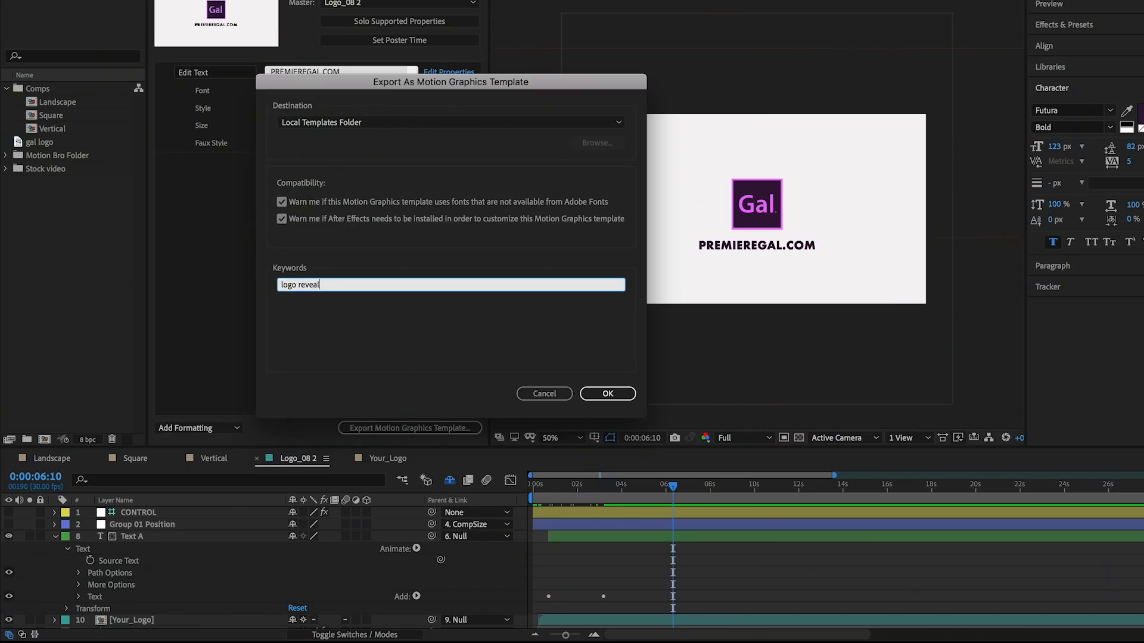
pyautogui.write(', opener,')
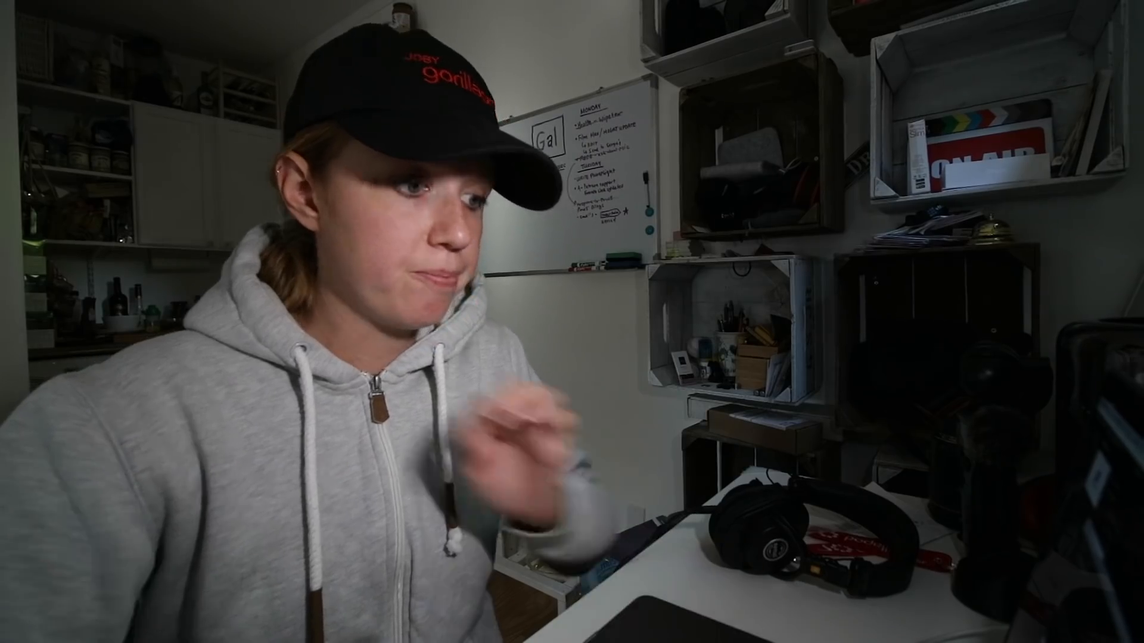
pyautogui.write('logo')
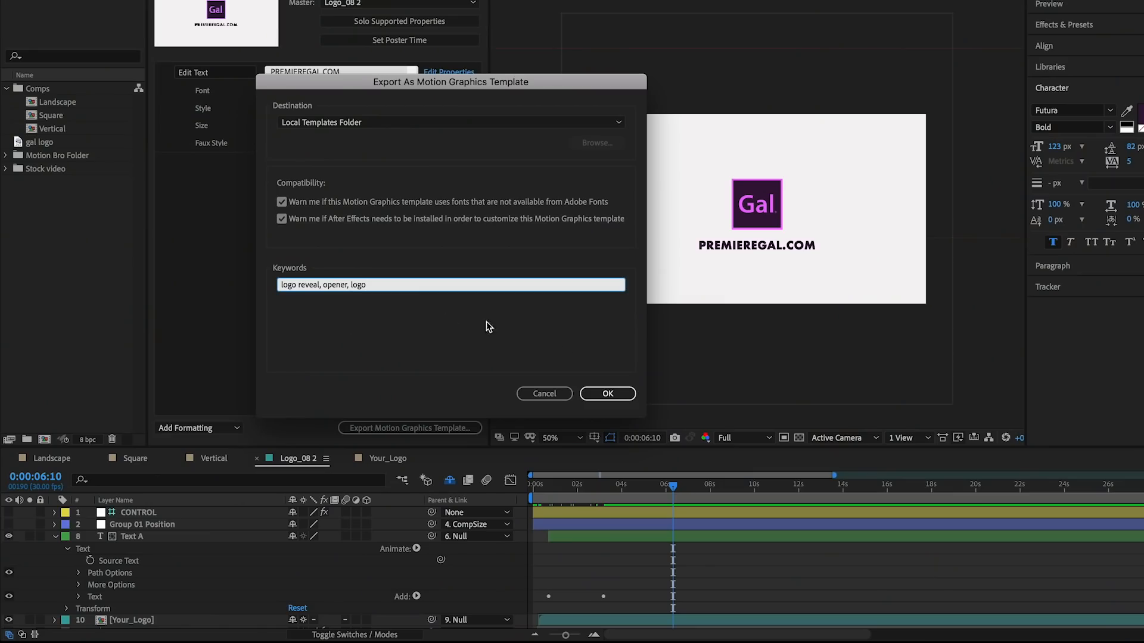
pyautogui.click(608, 393)
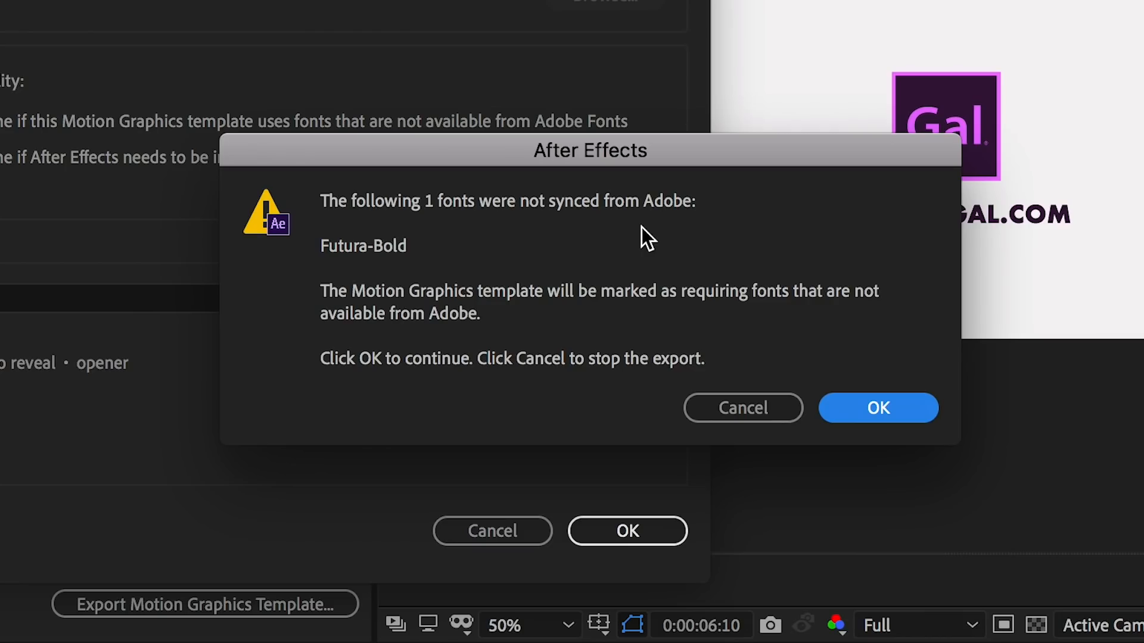
pyautogui.click(749, 406)
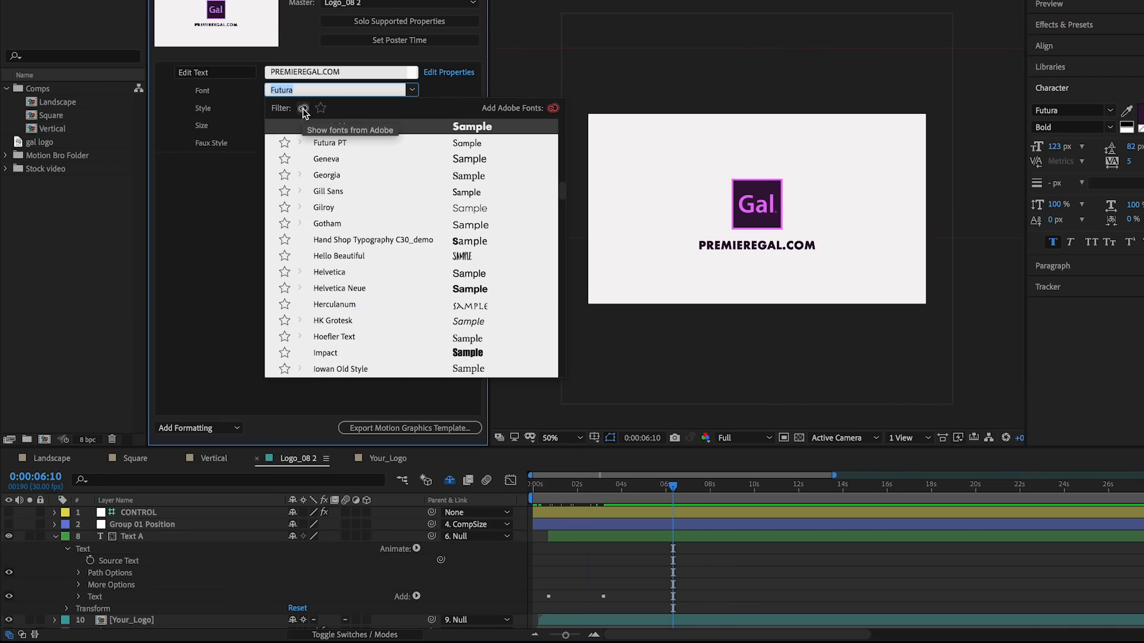
# Filter the Edit Text control's fonts to those from Adobe and set its font to Futura PT in Bold
pyautogui.click(304, 113)
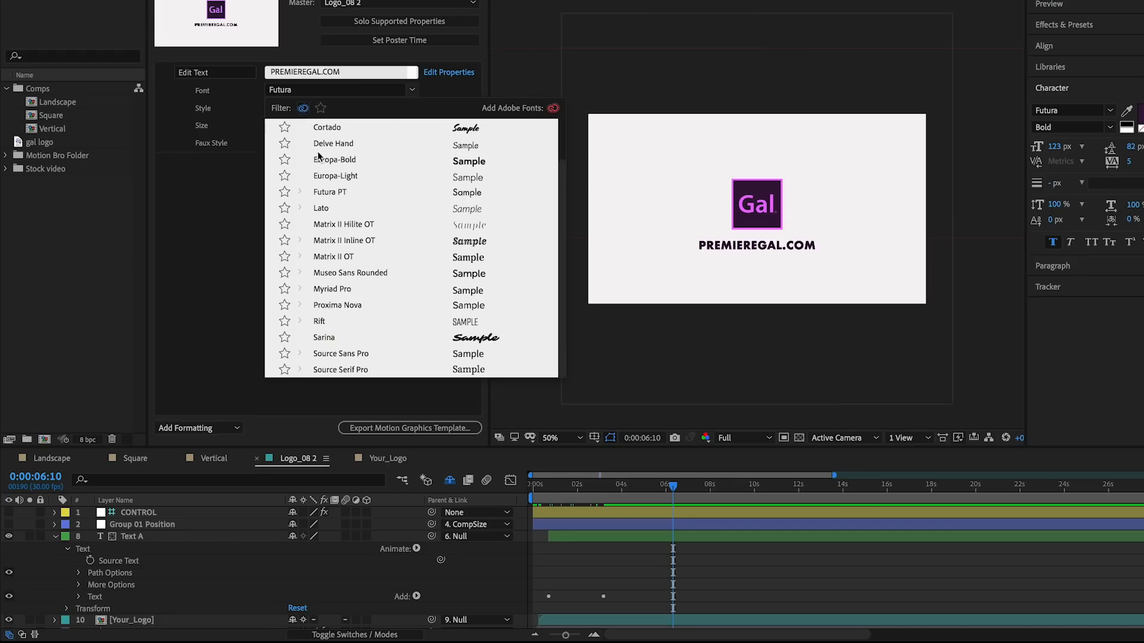
pyautogui.click(326, 198)
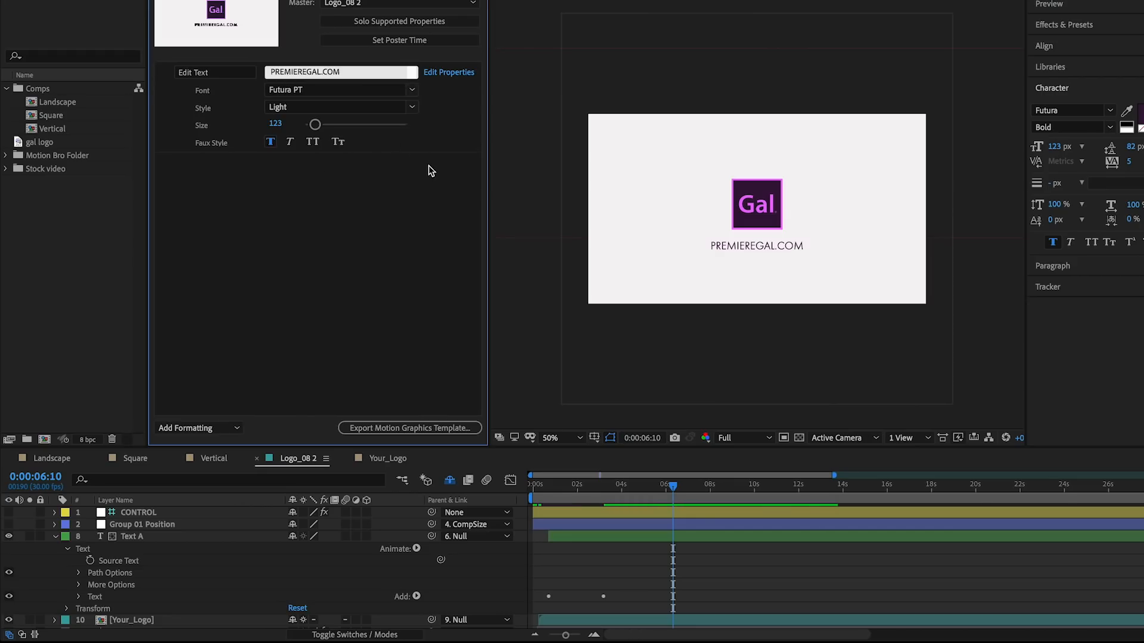
pyautogui.click(407, 107)
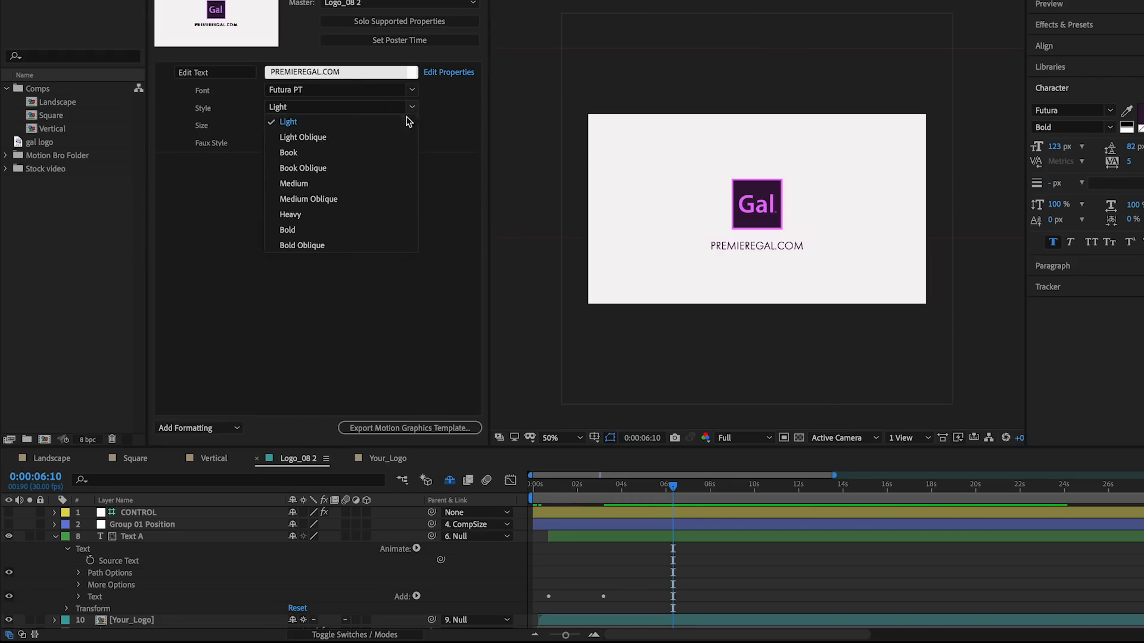
pyautogui.click(304, 230)
# Save the project and export the template to the Local Templates Folder with the keywords logo reveal and opener
pyautogui.click(403, 428)
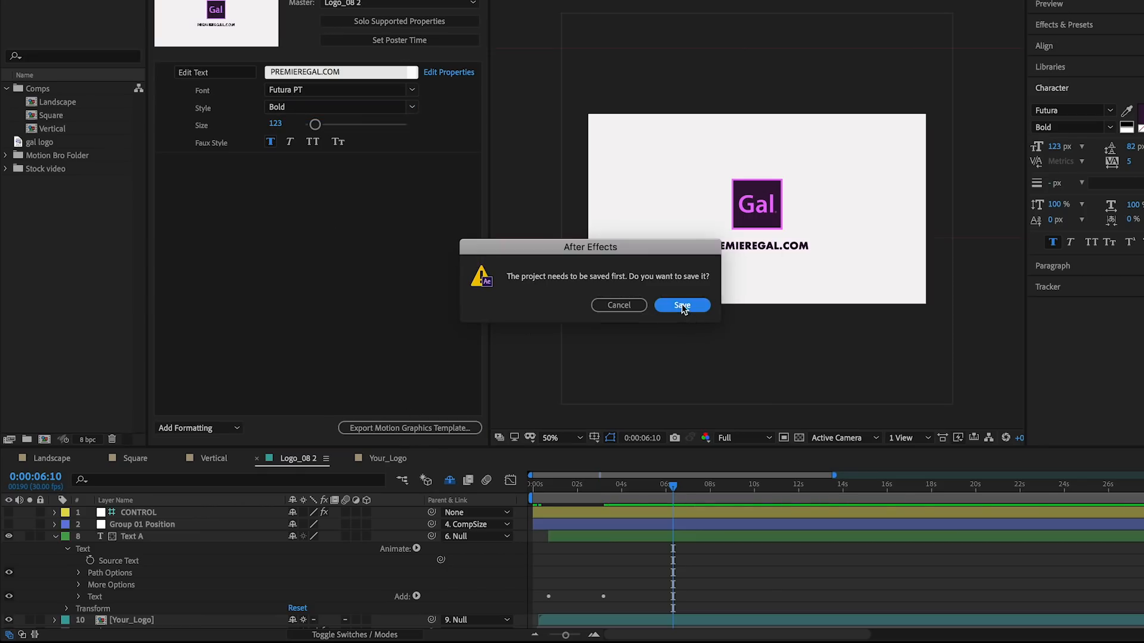
pyautogui.click(682, 305)
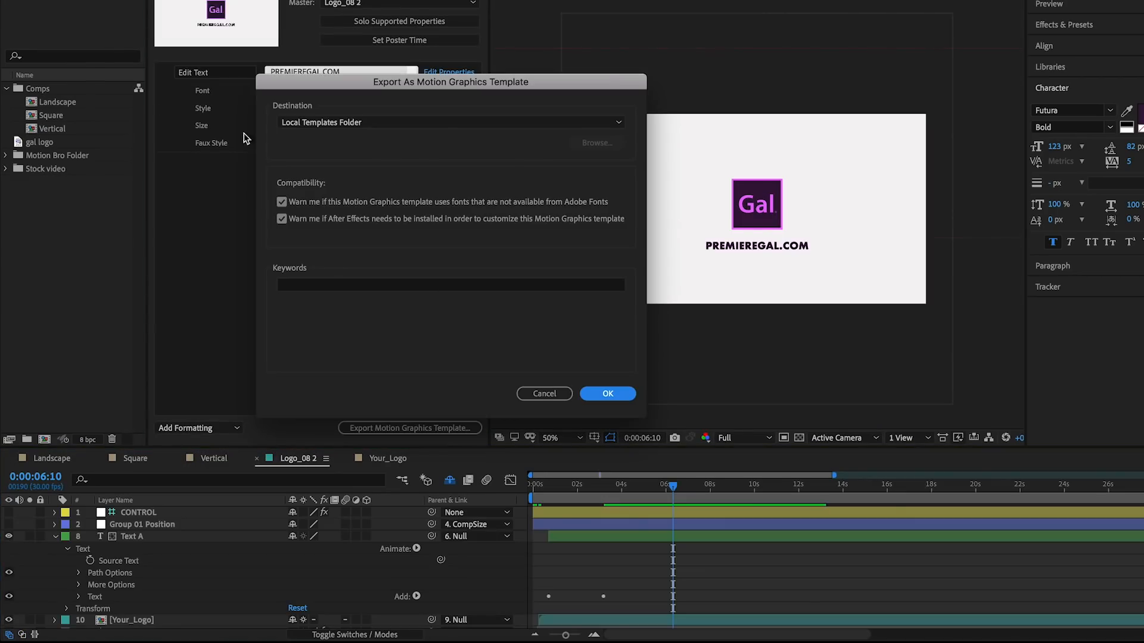
pyautogui.click(320, 285)
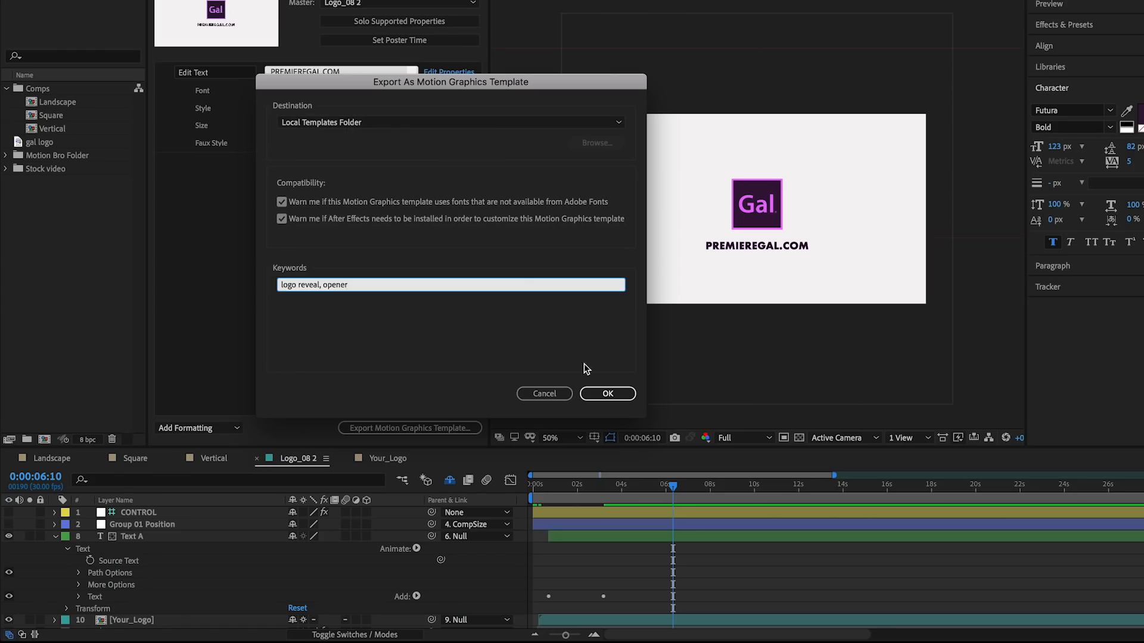
pyautogui.click(607, 394)
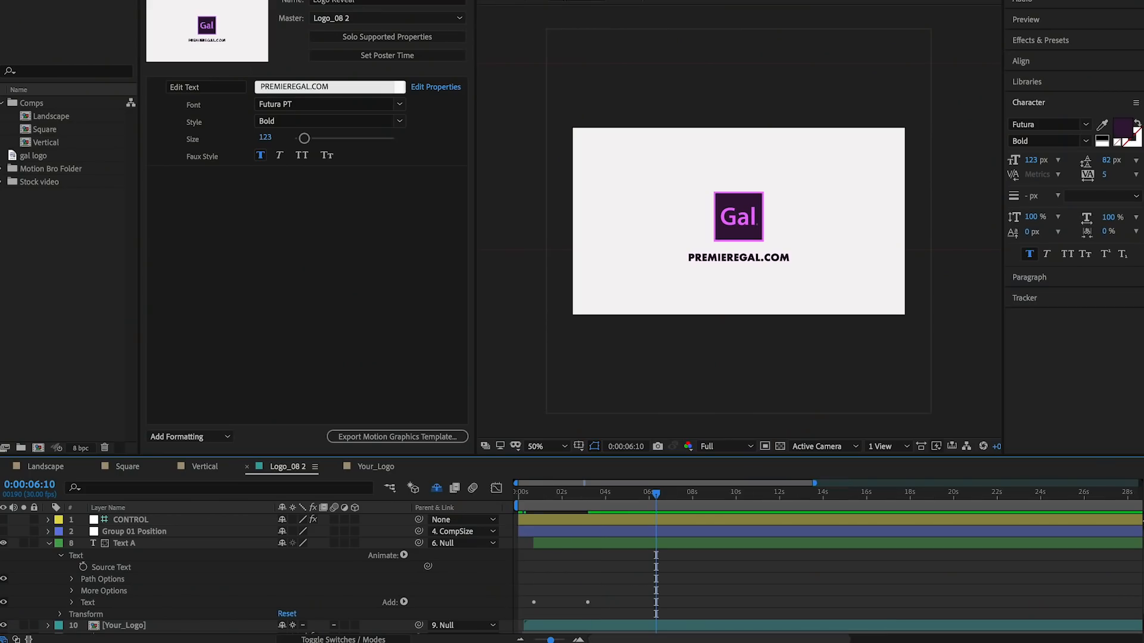
# Shorten the Logo_08 2 composition's duration to 10 seconds in its composition settings
pyautogui.press('-')
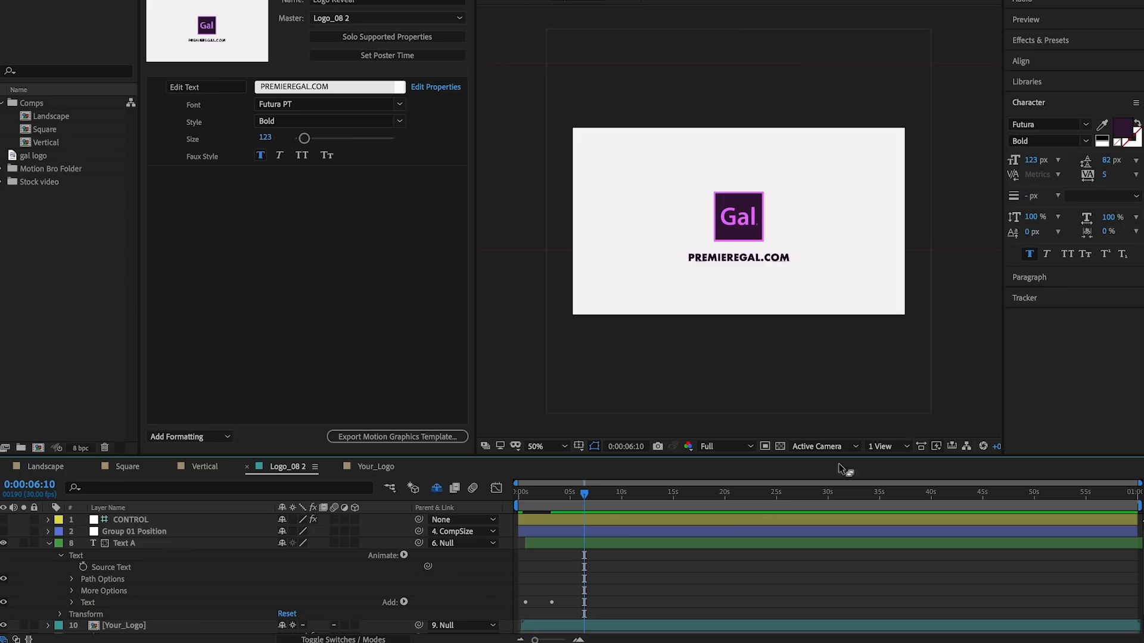
pyautogui.moveTo(986, 498); pyautogui.dragTo(626, 499)
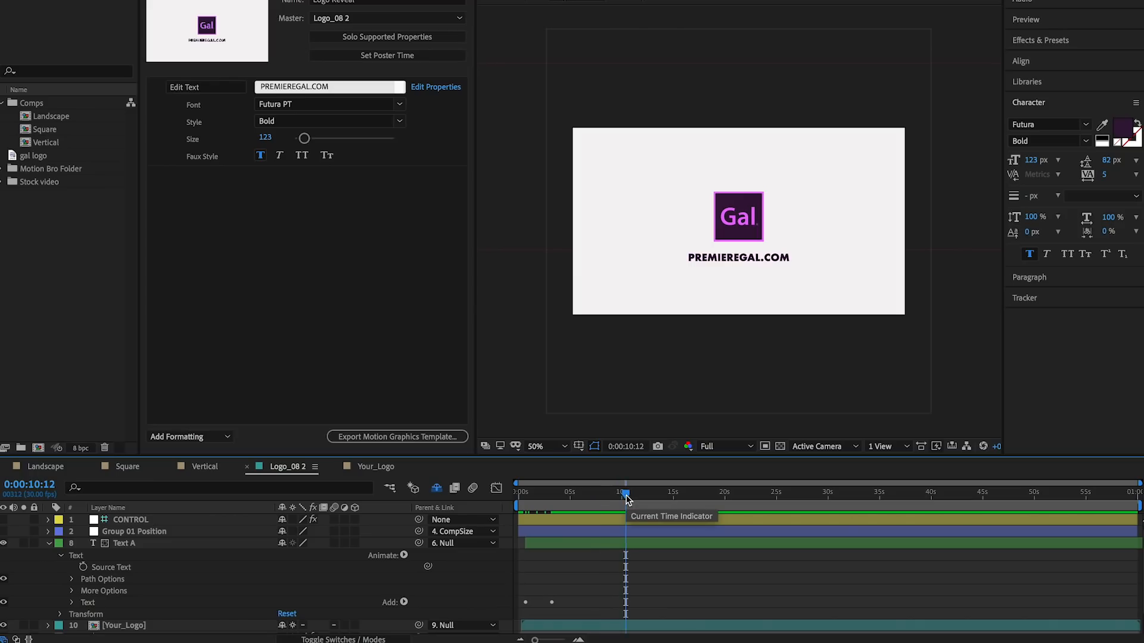
pyautogui.rightClick(286, 471)
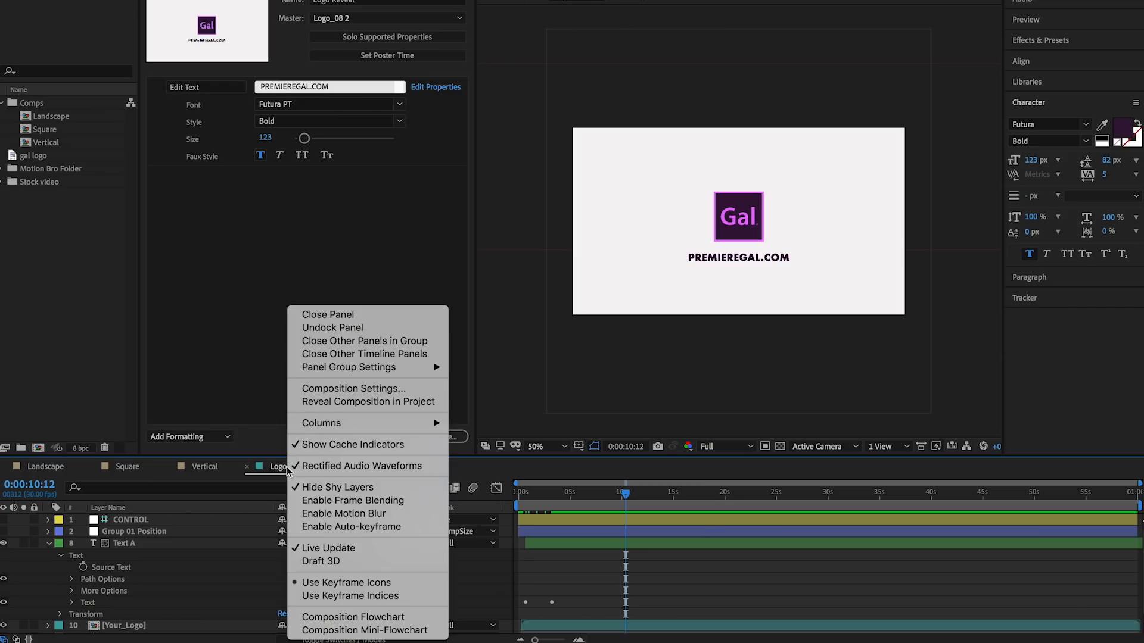
pyautogui.click(335, 390)
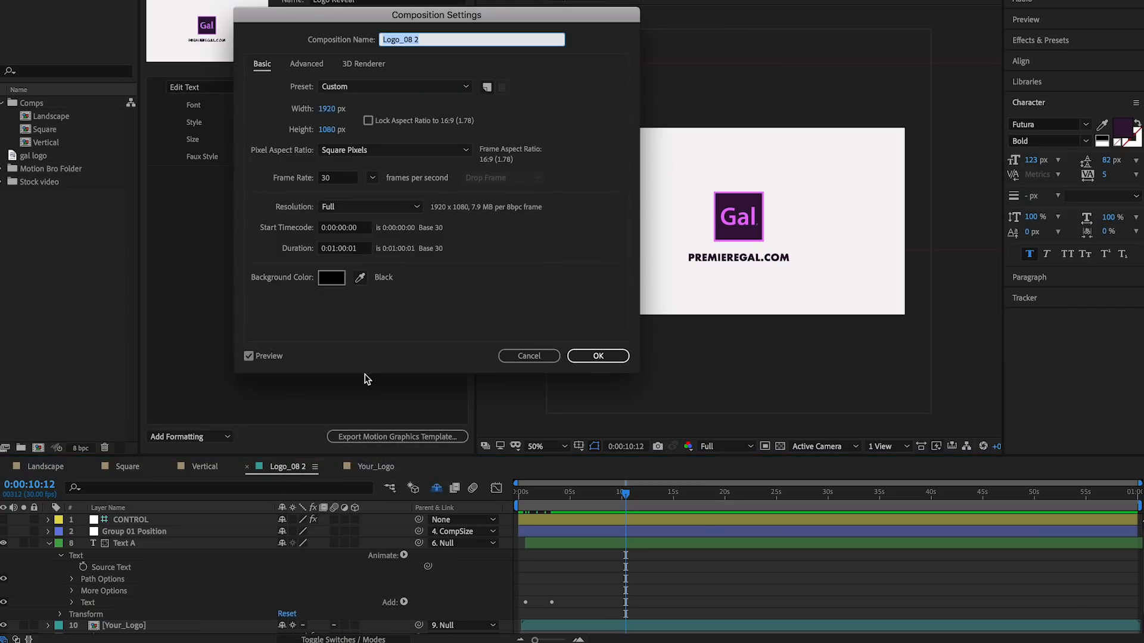
pyautogui.click(339, 247)
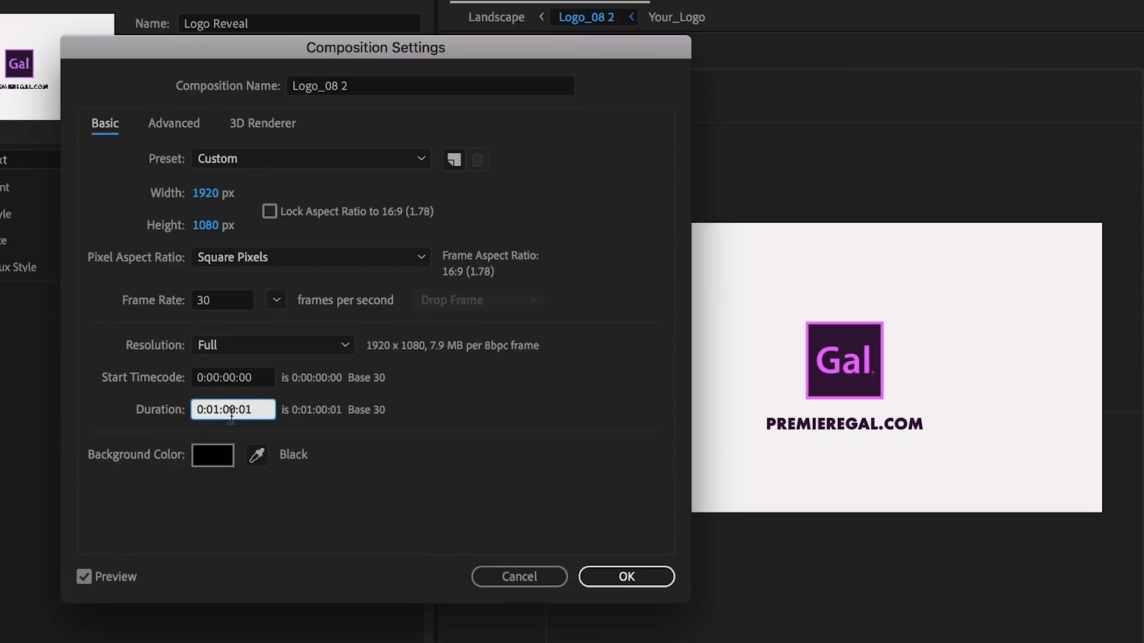
pyautogui.press('BackSpace')
pyautogui.hotkey('ctrl', 'z')
pyautogui.write('0')
pyautogui.click(236, 410)
pyautogui.press('BackSpace')
pyautogui.press('BackSpace')
pyautogui.write('10')
pyautogui.click(260, 411)
pyautogui.press('BackSpace')
pyautogui.write('0')
pyautogui.click(627, 576)
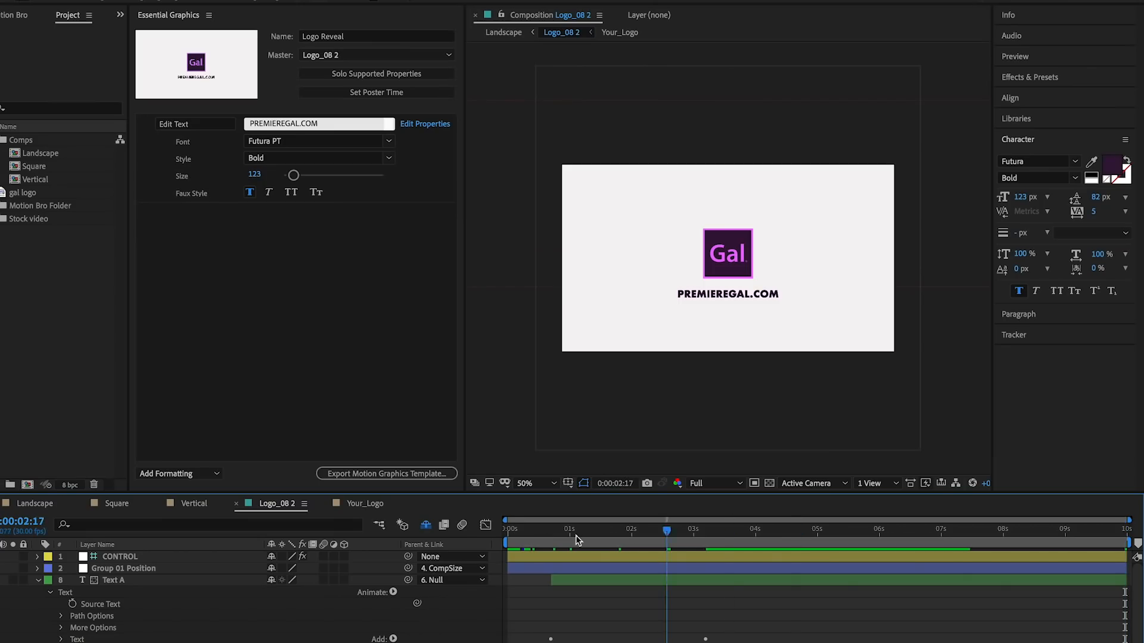
# Export the shortened Logo Reveal template again to the Local Templates Folder
pyautogui.moveTo(576, 536); pyautogui.dragTo(1052, 600)
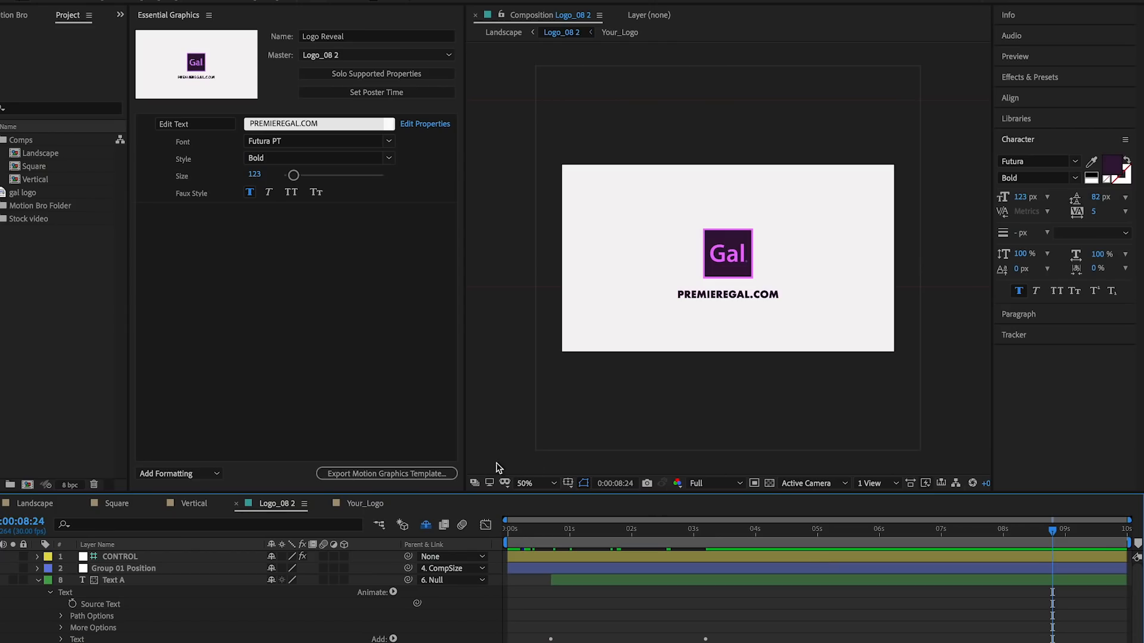
pyautogui.click(368, 474)
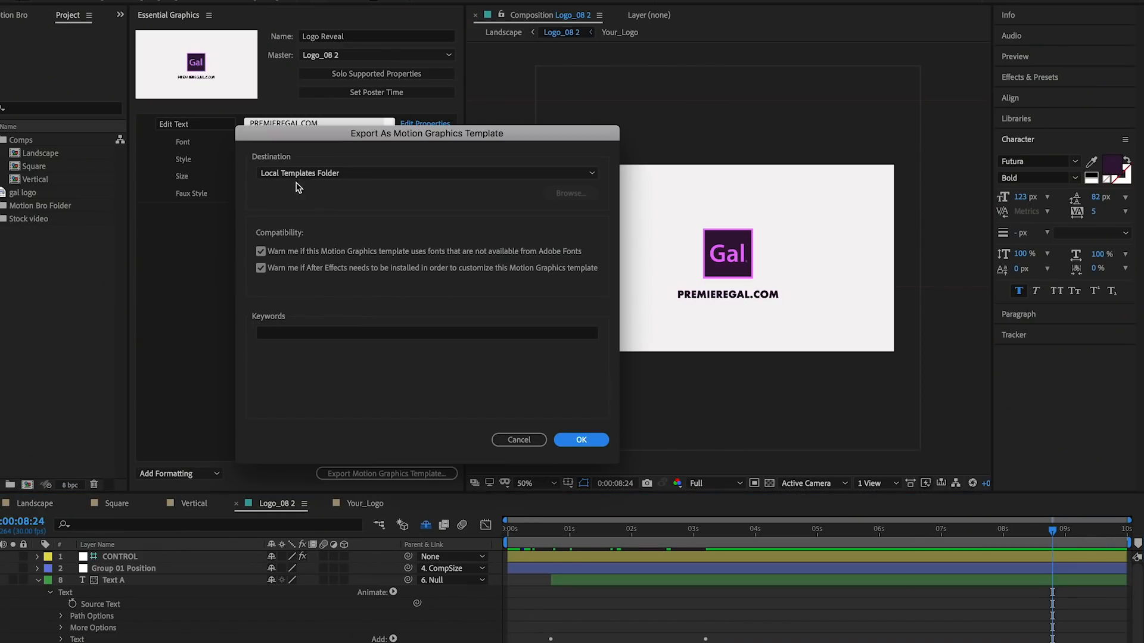
pyautogui.click(582, 440)
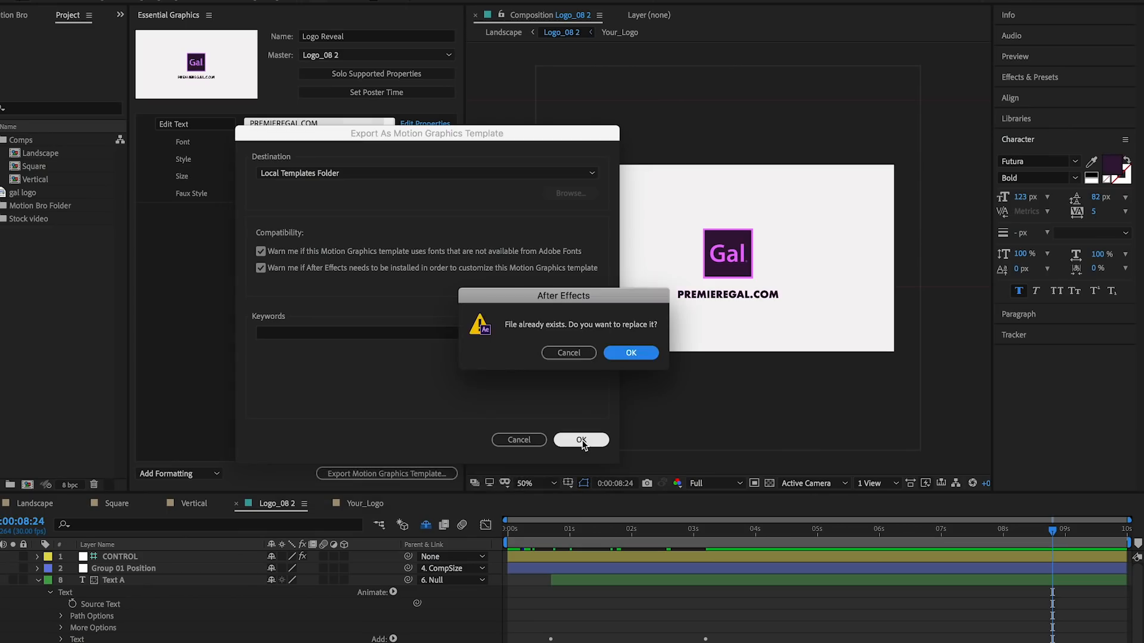